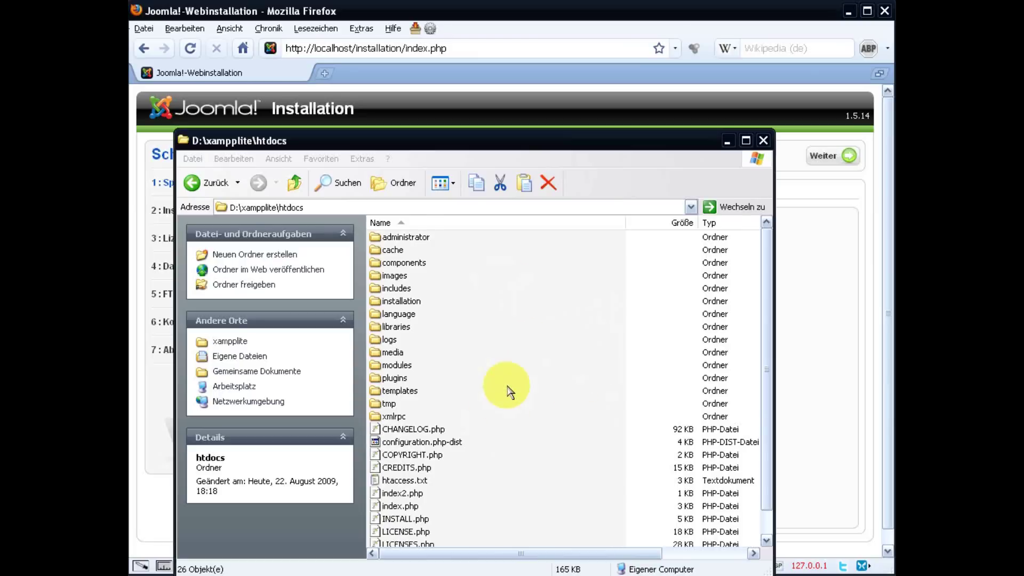
- Complete the Joomla web installer with localhost/root database settings, site name 'JoomlaPack - Film' and sample data
{"action": "left_click", "coordinate": [830, 211]}
{"action": "left_click", "coordinate": [833, 157]}
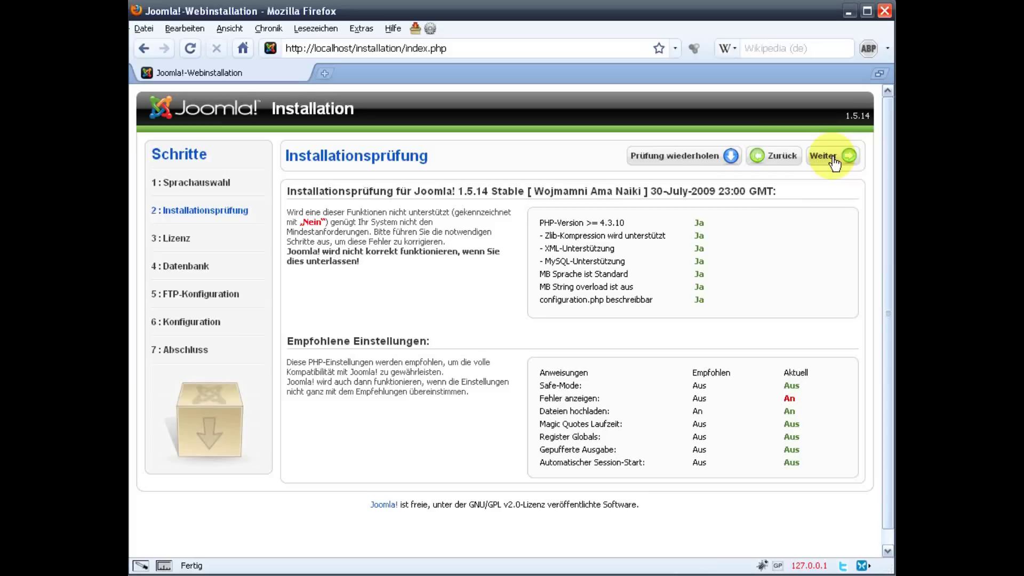
{"action": "left_click", "coordinate": [833, 159]}
{"action": "left_click", "coordinate": [835, 157]}
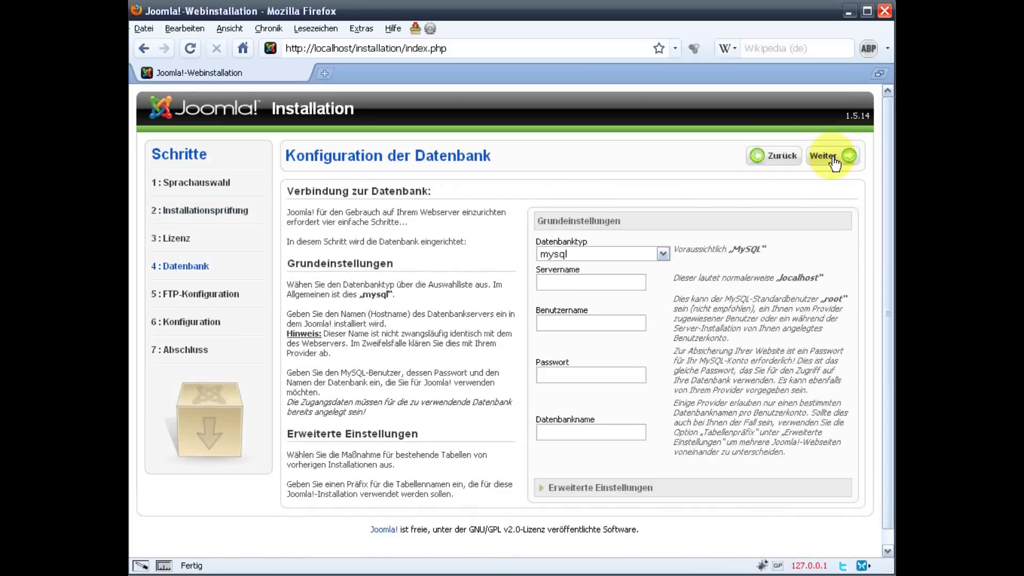
{"action": "left_click", "coordinate": [586, 276]}
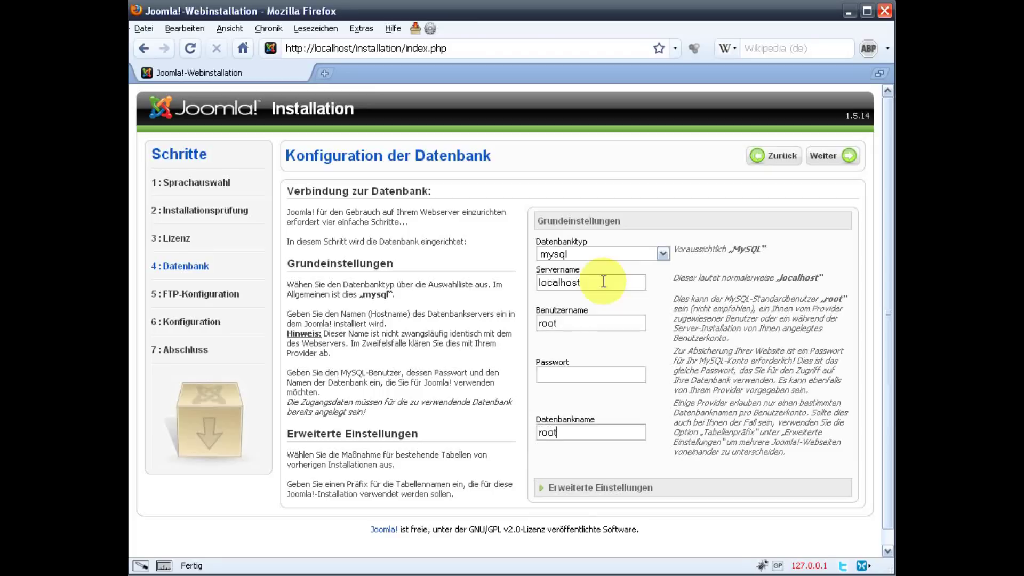
{"action": "left_click", "coordinate": [836, 159]}
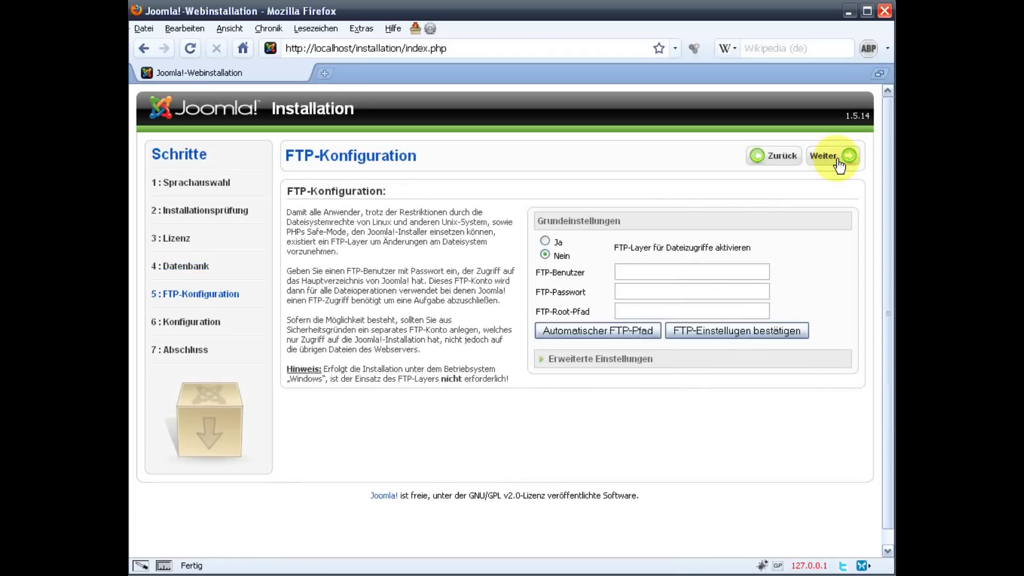
{"action": "left_click", "coordinate": [838, 161]}
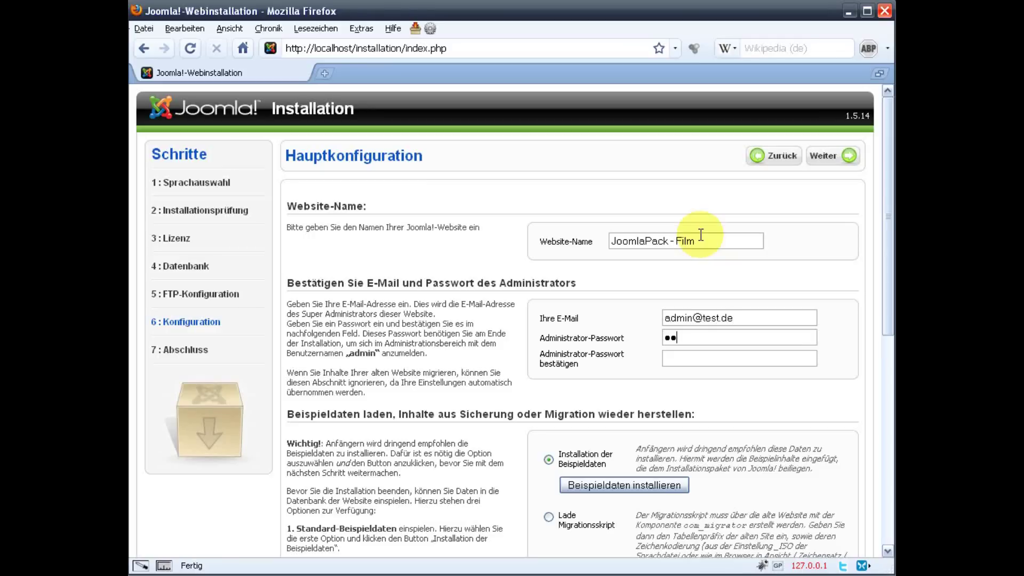
{"action": "left_click", "coordinate": [668, 484]}
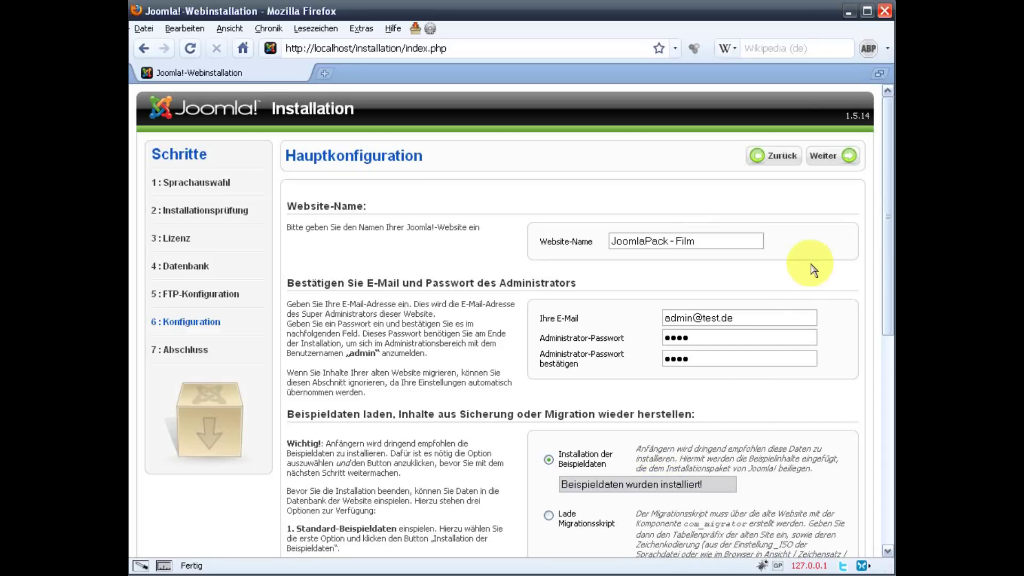
{"action": "left_click", "coordinate": [828, 157]}
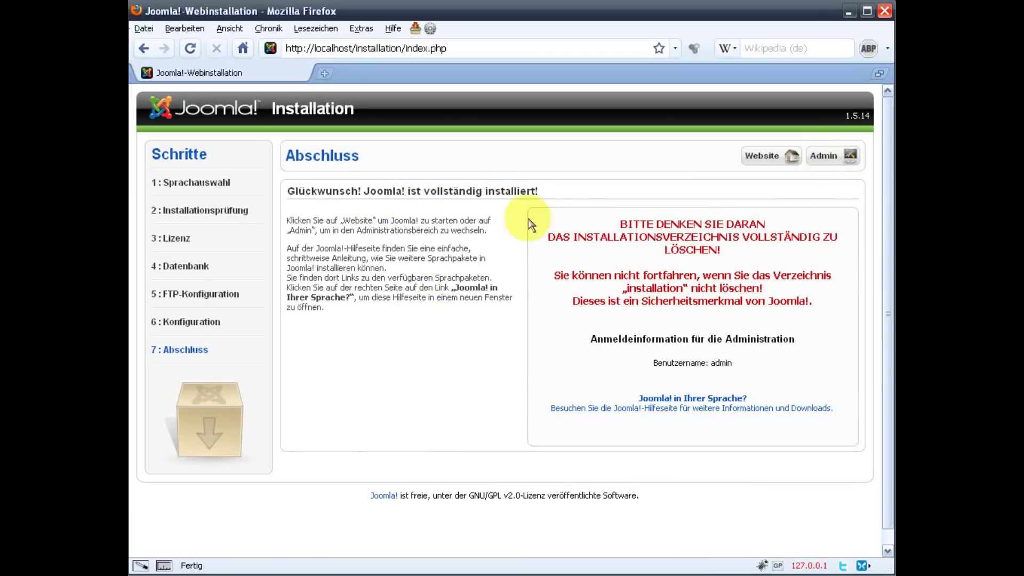
- Delete htdocs\installation and load the new site's front page
{"action": "key", "text": "alt+Tab"}
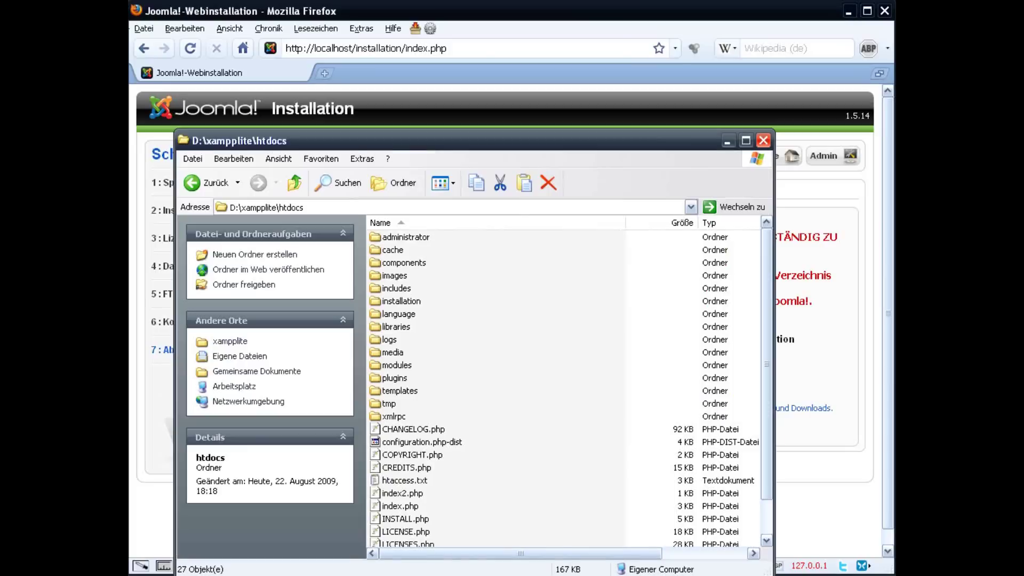
{"action": "left_click", "coordinate": [402, 300]}
{"action": "left_click", "coordinate": [548, 183]}
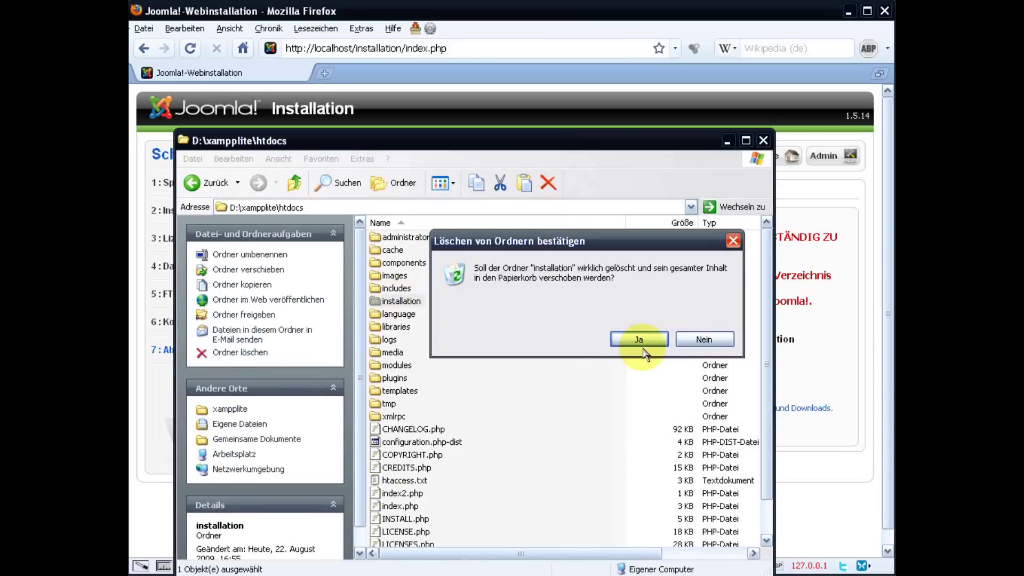
{"action": "left_click", "coordinate": [703, 338]}
{"action": "left_click", "coordinate": [786, 253]}
{"action": "left_click", "coordinate": [786, 166]}
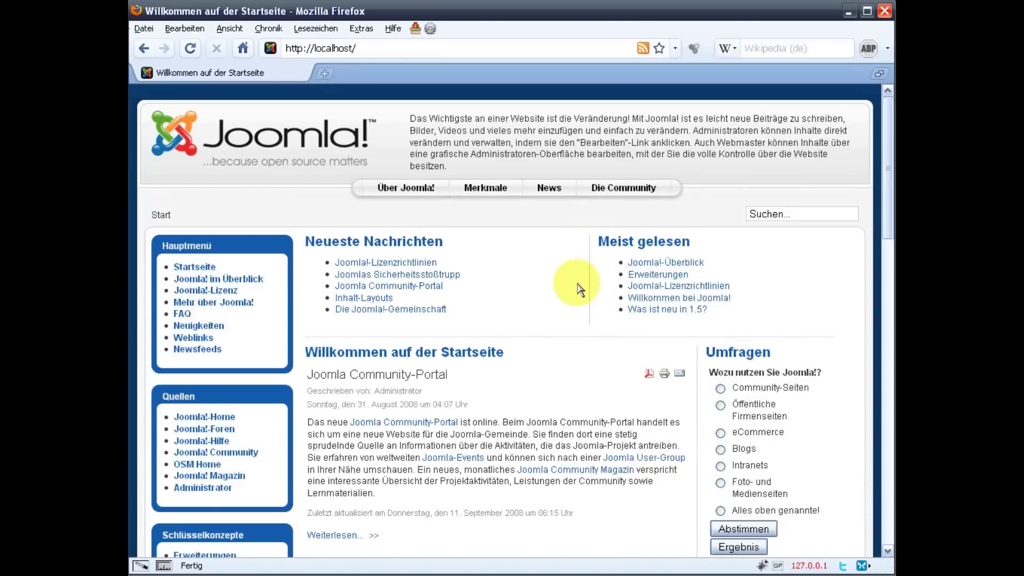
- Review the new front page, then log in as admin at localhost/administrator in a new tab
{"action": "scroll", "coordinate": [571, 291], "scroll_direction": "down", "scroll_amount": 20}
{"action": "scroll", "coordinate": [571, 290], "scroll_direction": "up", "scroll_amount": 20}
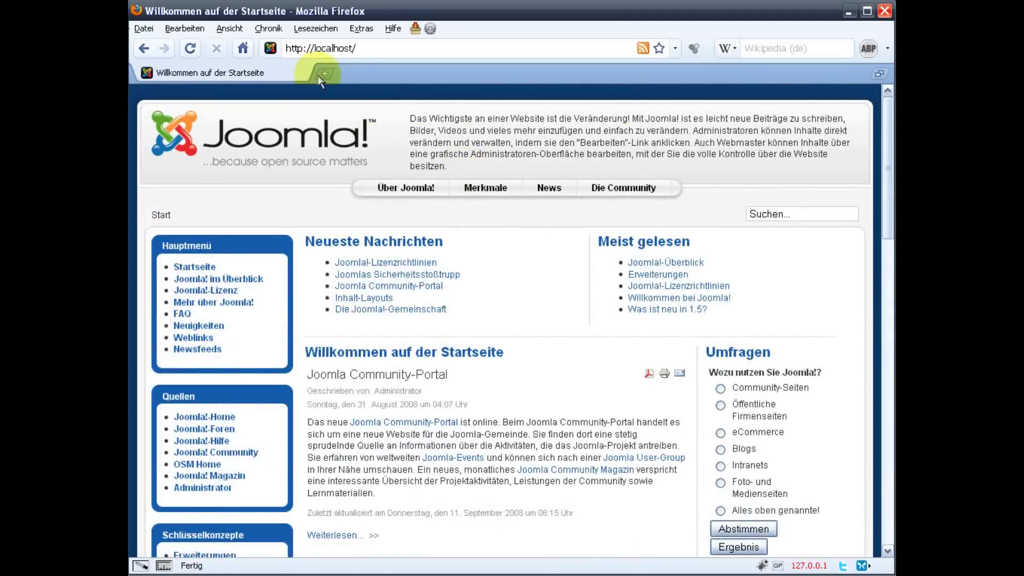
{"action": "left_click", "coordinate": [324, 74]}
{"action": "type", "text": "localhost"}
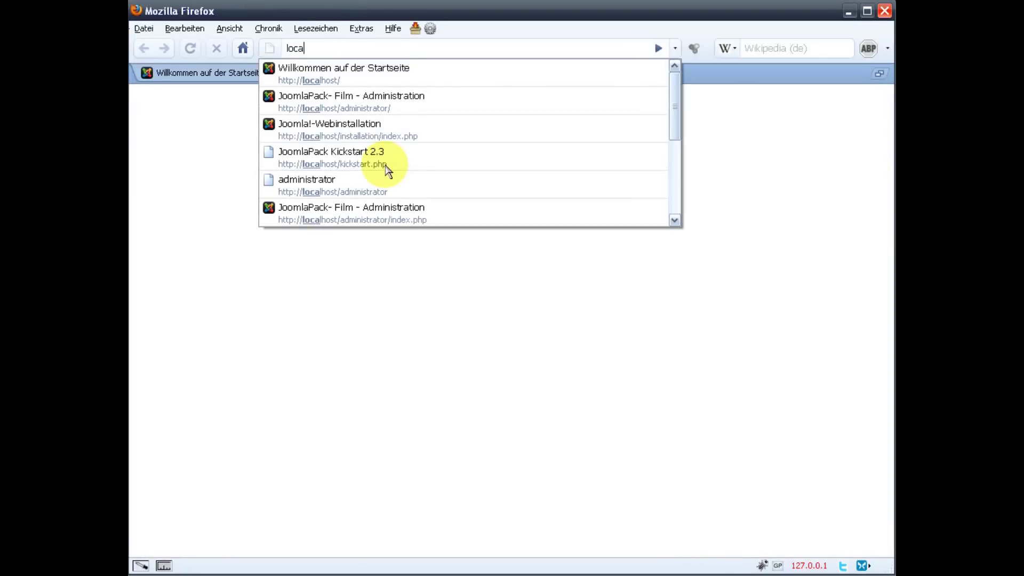
{"action": "key", "text": "Down"}
{"action": "key", "text": "Down"}
{"action": "key", "text": "Down"}
{"action": "key", "text": "Down"}
{"action": "key", "text": "Down"}
{"action": "key", "text": "Return"}
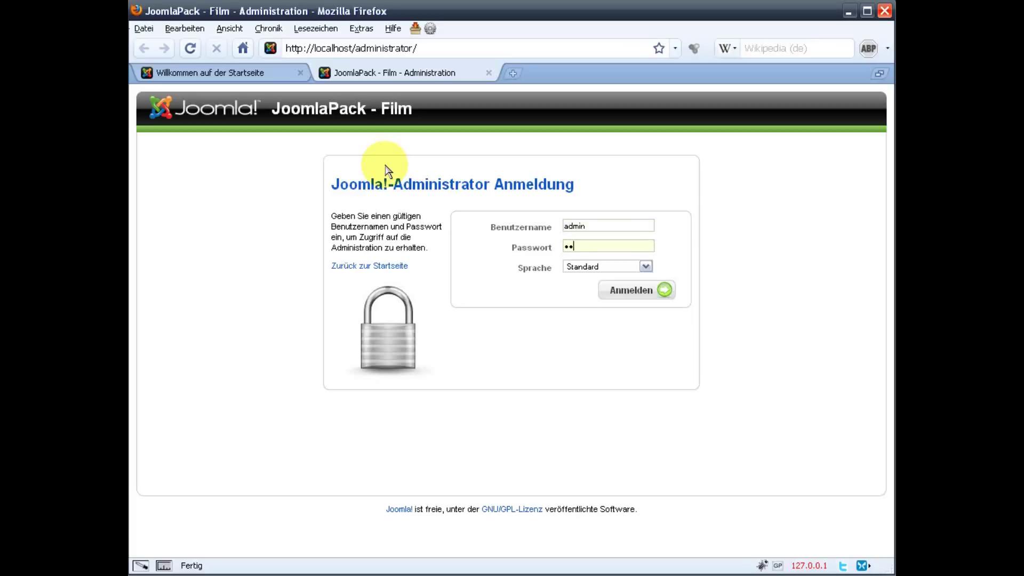
{"action": "type", "text": "st"}
{"action": "key", "text": "Return"}
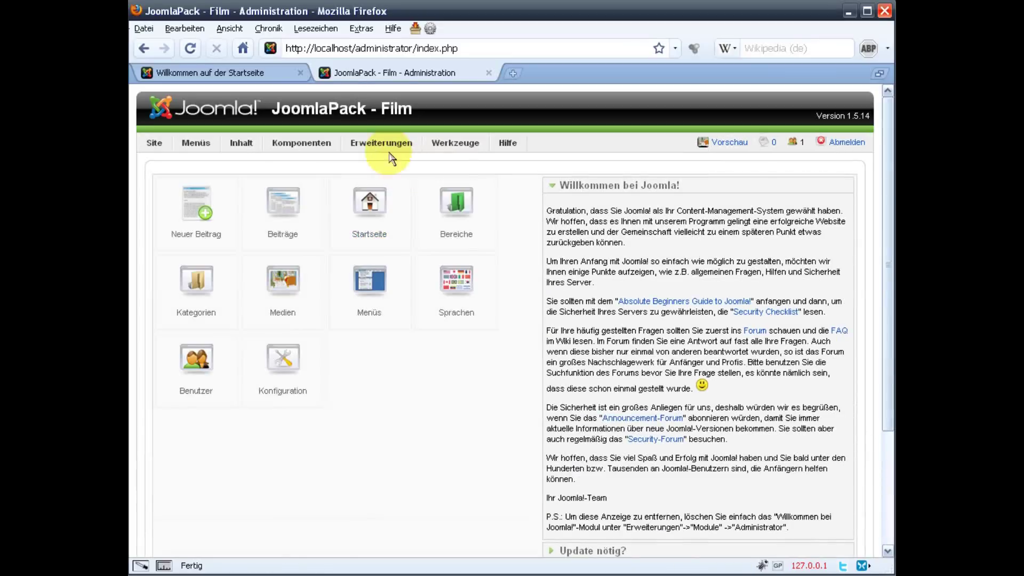
- Upload and install com_joomlapack-2.3.1-plus.zip through the Erweiterungen installer
{"action": "left_click", "coordinate": [404, 164]}
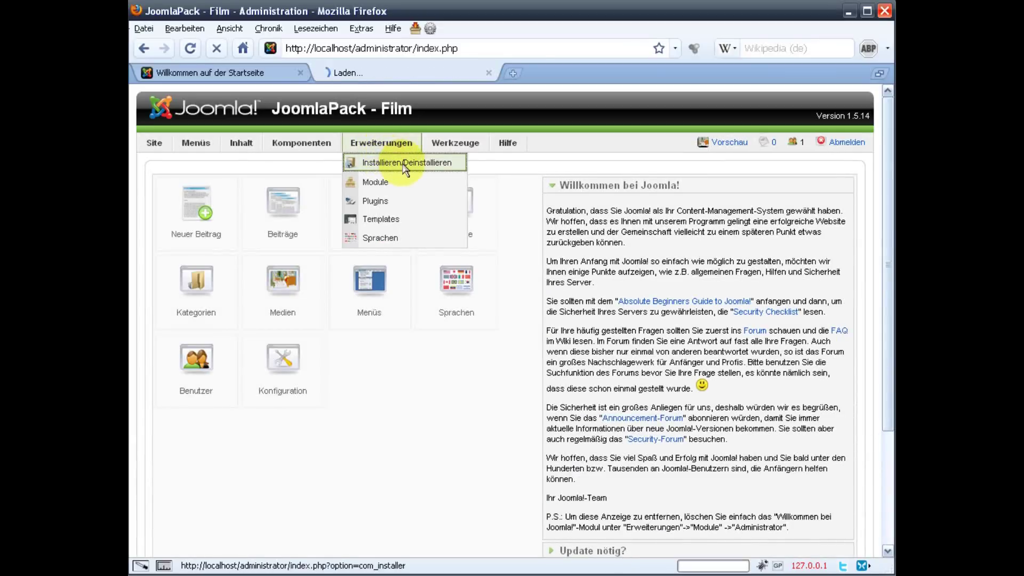
{"action": "left_click", "coordinate": [393, 287]}
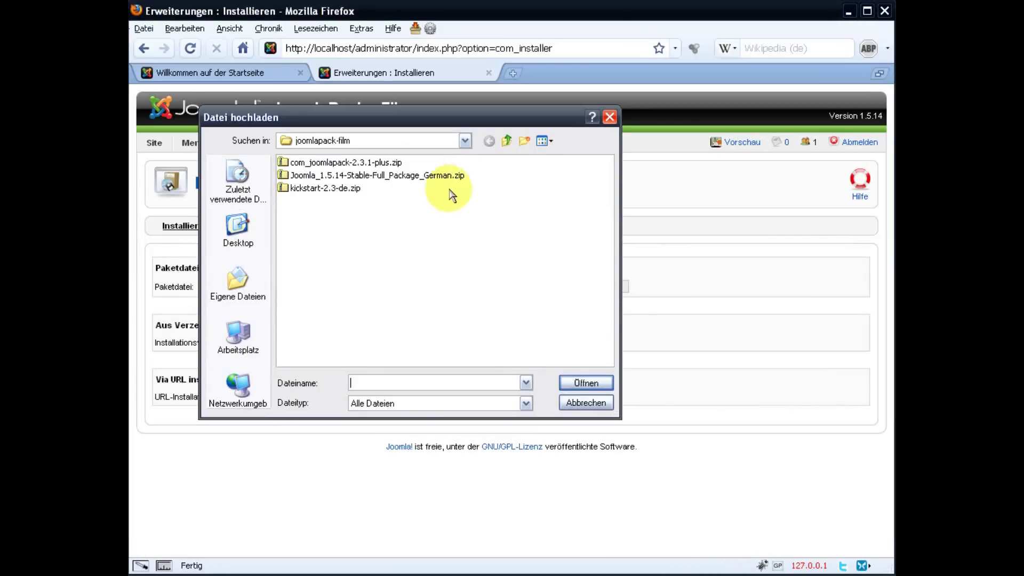
{"action": "left_click", "coordinate": [374, 163]}
{"action": "left_click", "coordinate": [582, 382]}
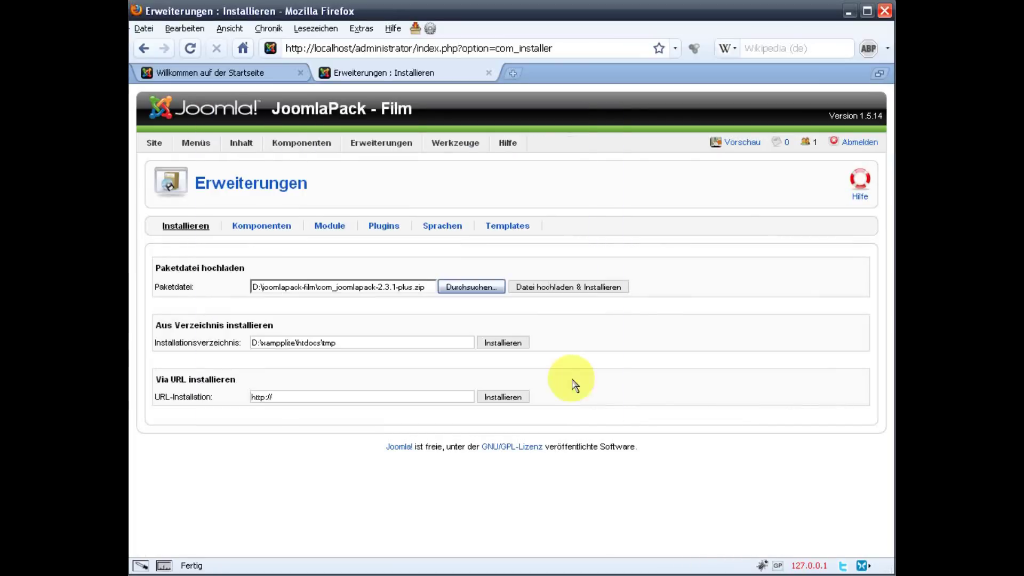
{"action": "left_click", "coordinate": [619, 286]}
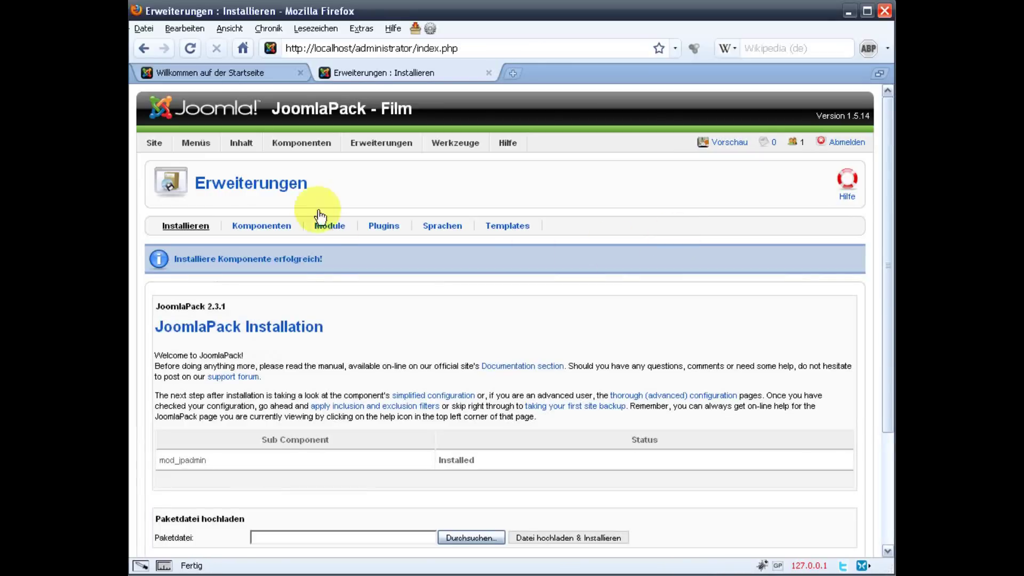
- Open JoomlaPack from the Komponenten menu and review its simple-mode control panel
{"action": "mouse_move", "coordinate": [301, 143]}
{"action": "left_click", "coordinate": [302, 201]}
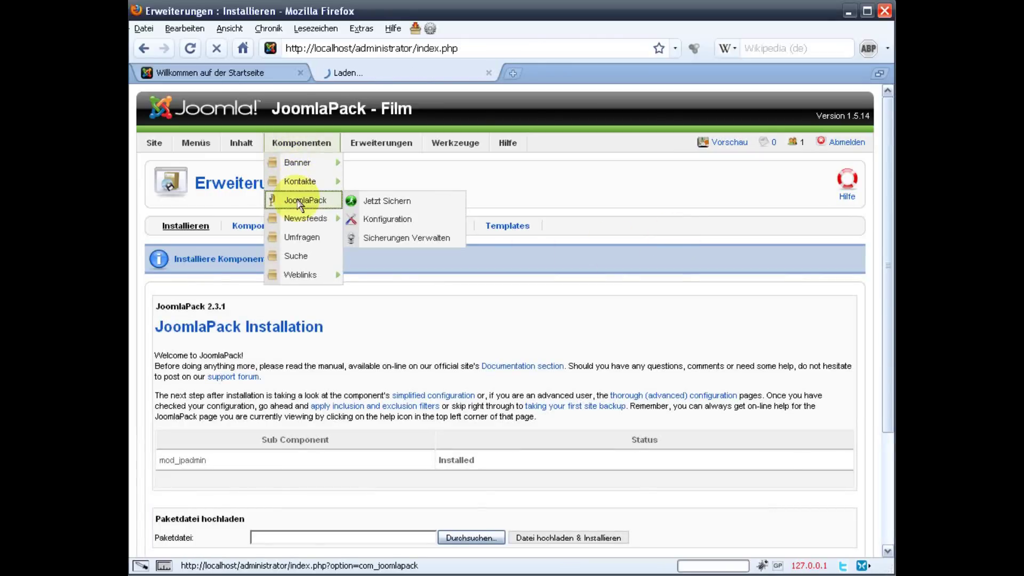
{"action": "scroll", "coordinate": [549, 338], "scroll_direction": "down", "scroll_amount": 3}
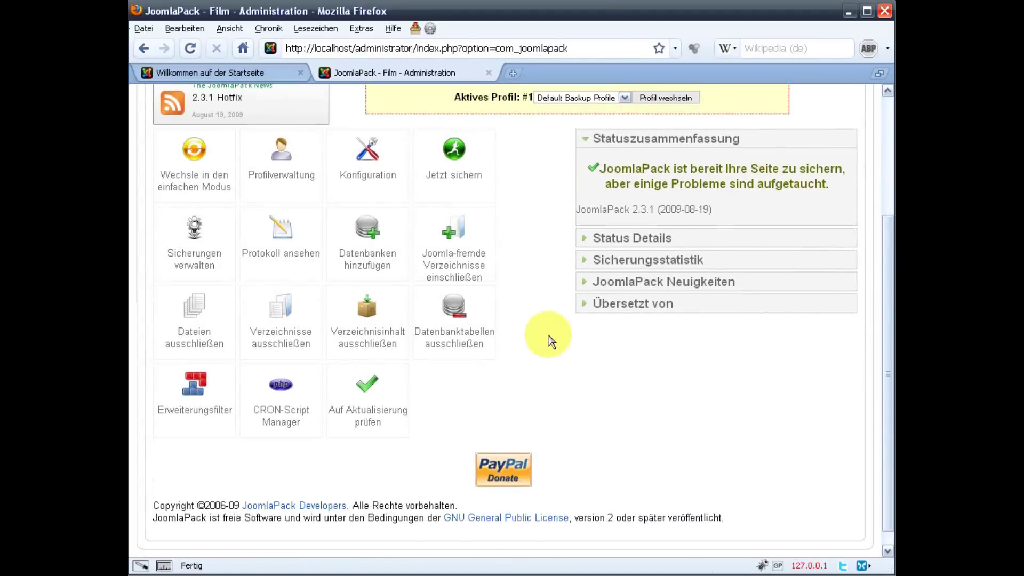
{"action": "scroll", "coordinate": [549, 339], "scroll_direction": "up", "scroll_amount": 3}
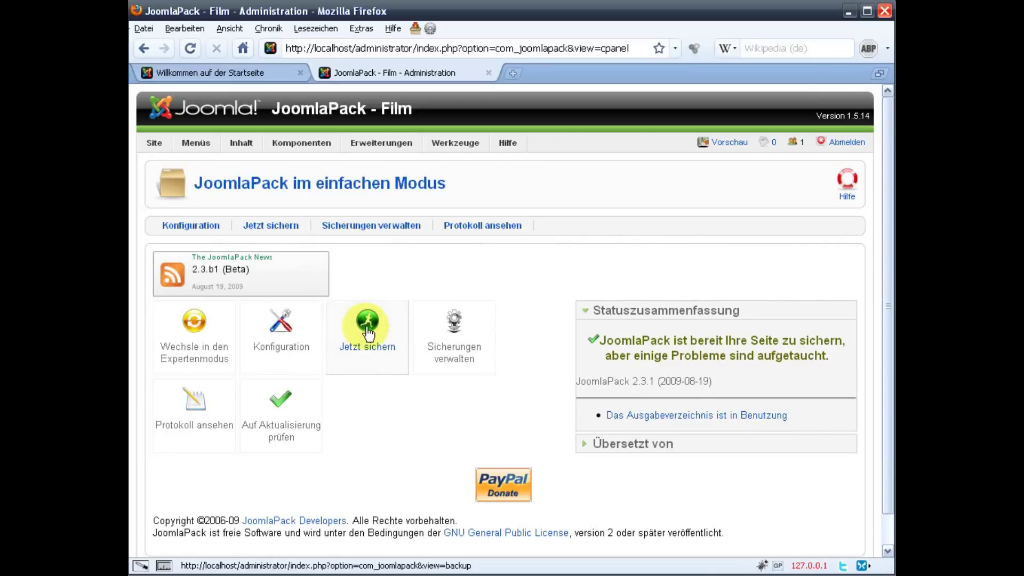
- Run 'Jetzt sichern' and wait for 'Sicherung erfolgreich abgeschlossen'
{"action": "left_click", "coordinate": [368, 331]}
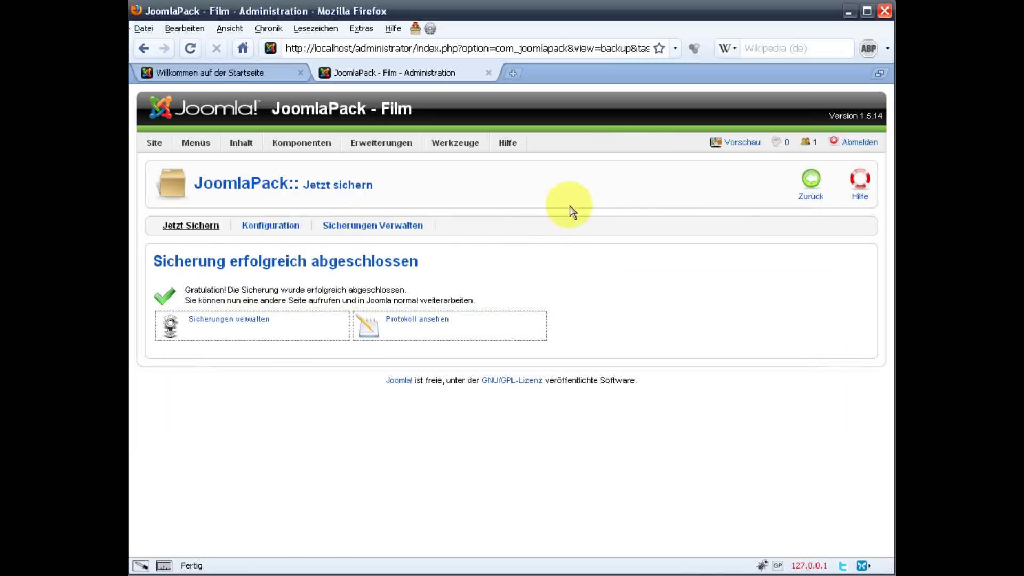
- Download site-localhost-20090822-162141.jpa from Sicherungen verwalten into joomlapack-film, then clear the downloads list
{"action": "left_click", "coordinate": [239, 329]}
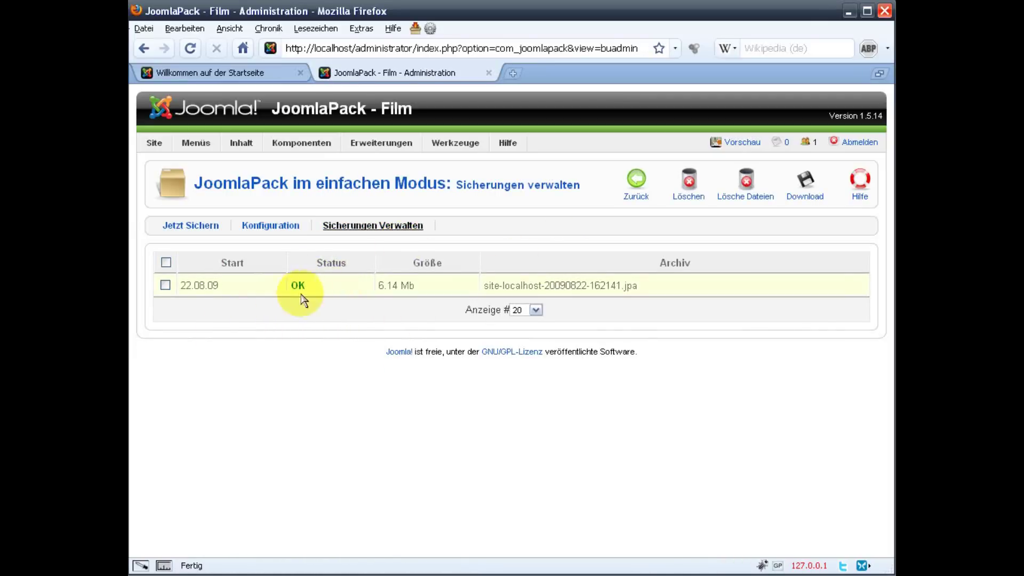
{"action": "left_click", "coordinate": [164, 286]}
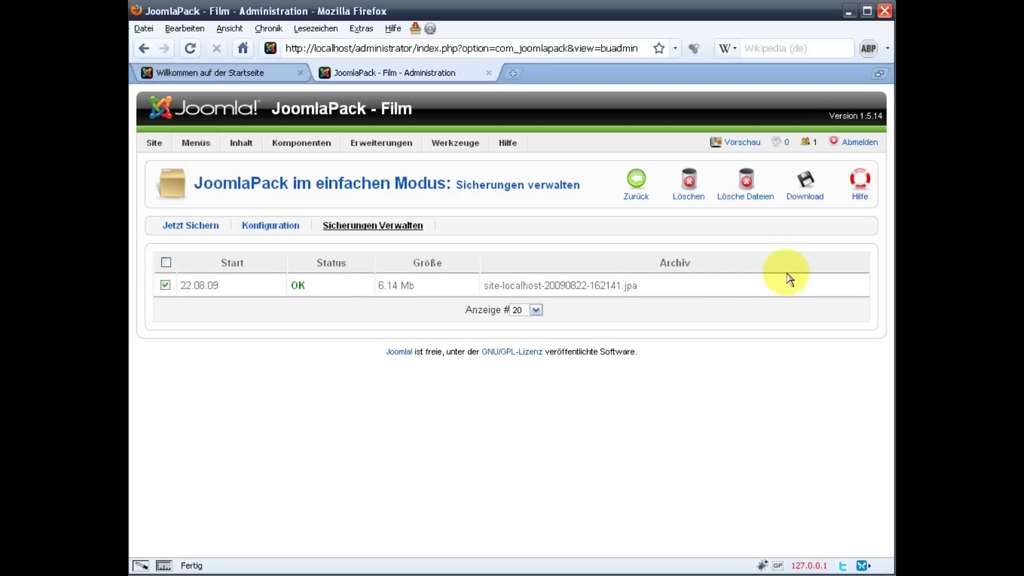
{"action": "left_click", "coordinate": [808, 187]}
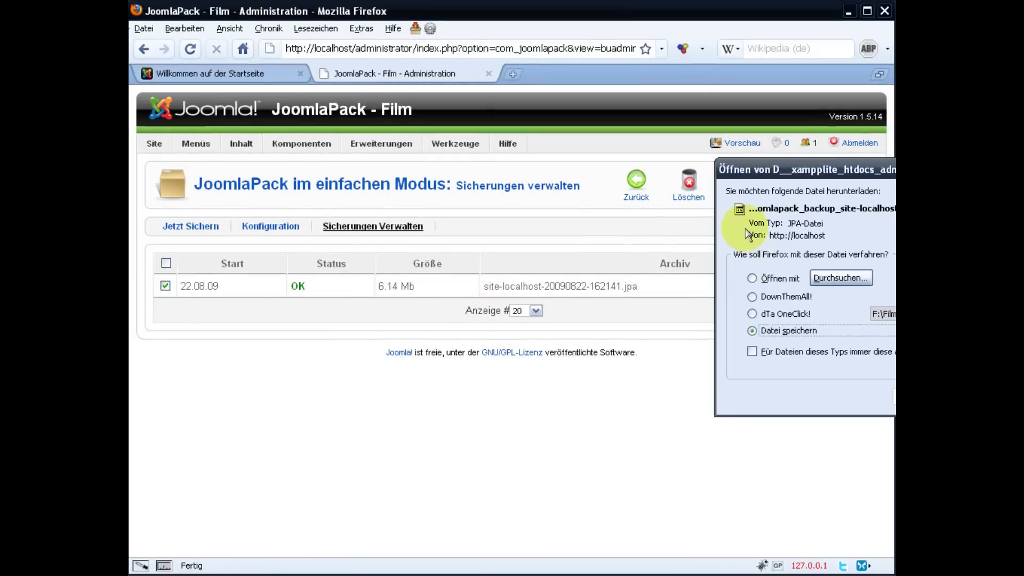
{"action": "left_click", "coordinate": [894, 397]}
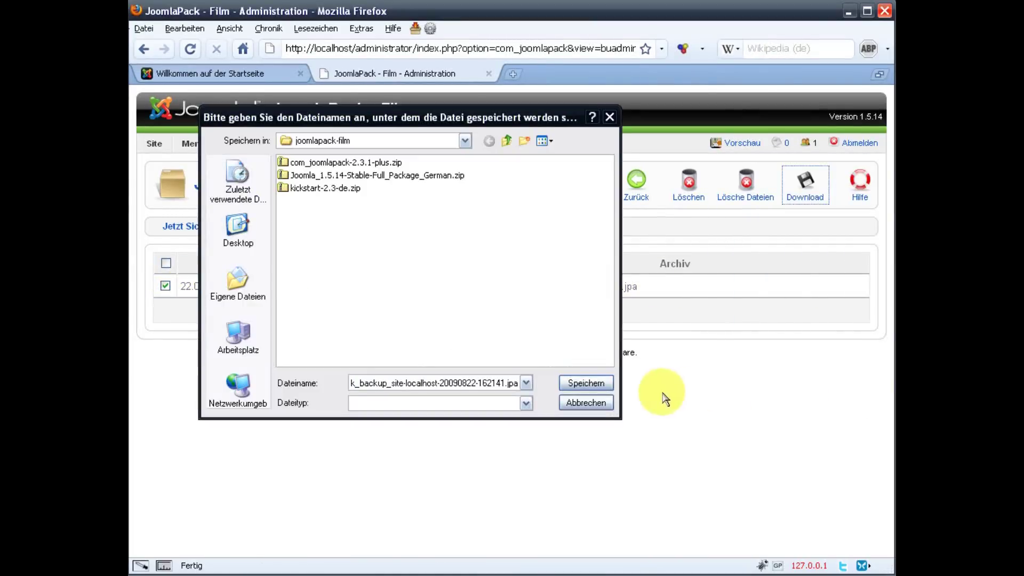
{"action": "left_click", "coordinate": [596, 387]}
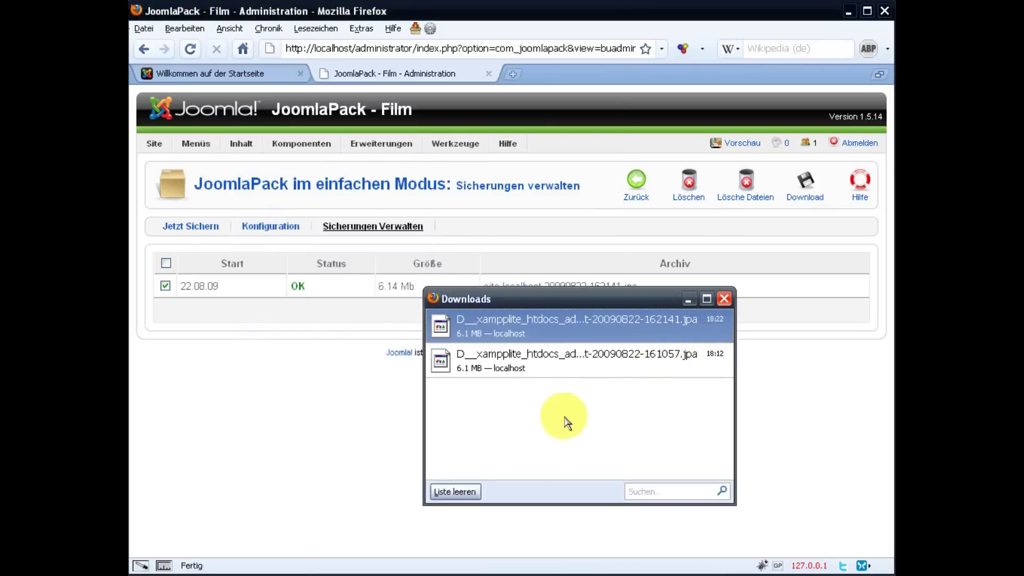
{"action": "left_click", "coordinate": [469, 489]}
{"action": "left_click", "coordinate": [565, 247]}
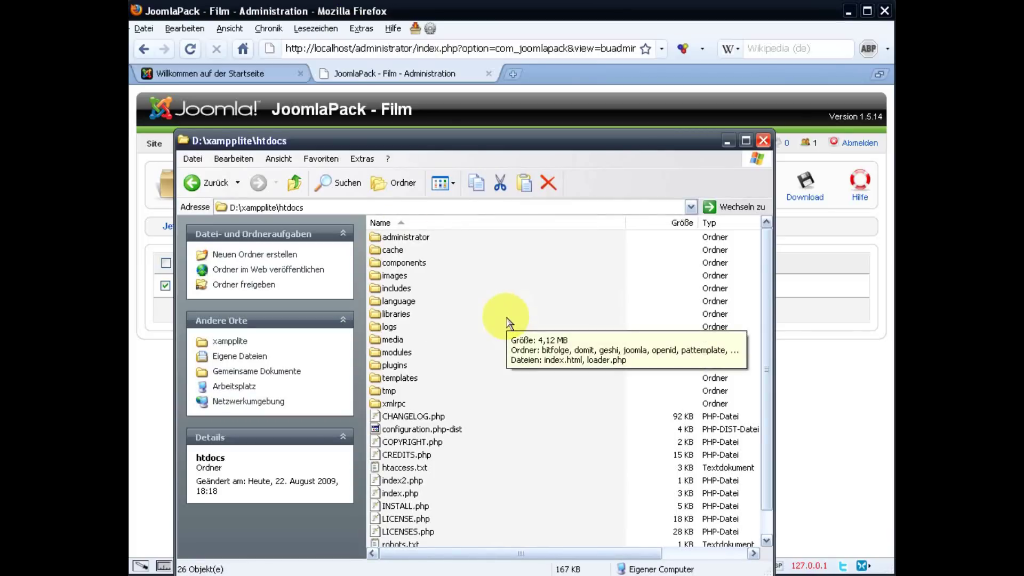
- Select and delete every file and folder in htdocs
{"action": "key", "text": "ctrl+a"}
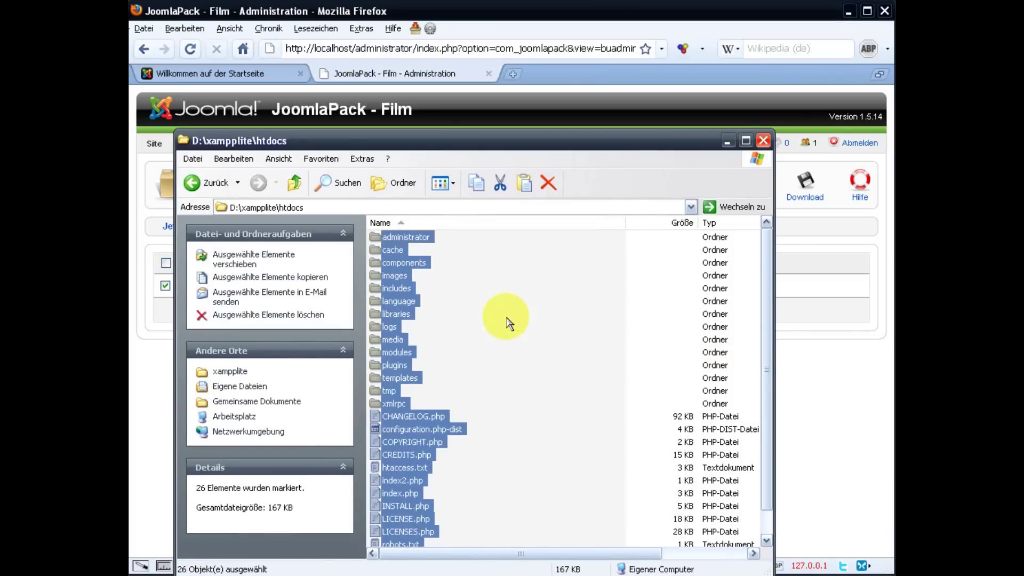
{"action": "key", "text": "Delete"}
{"action": "key", "text": "Return"}
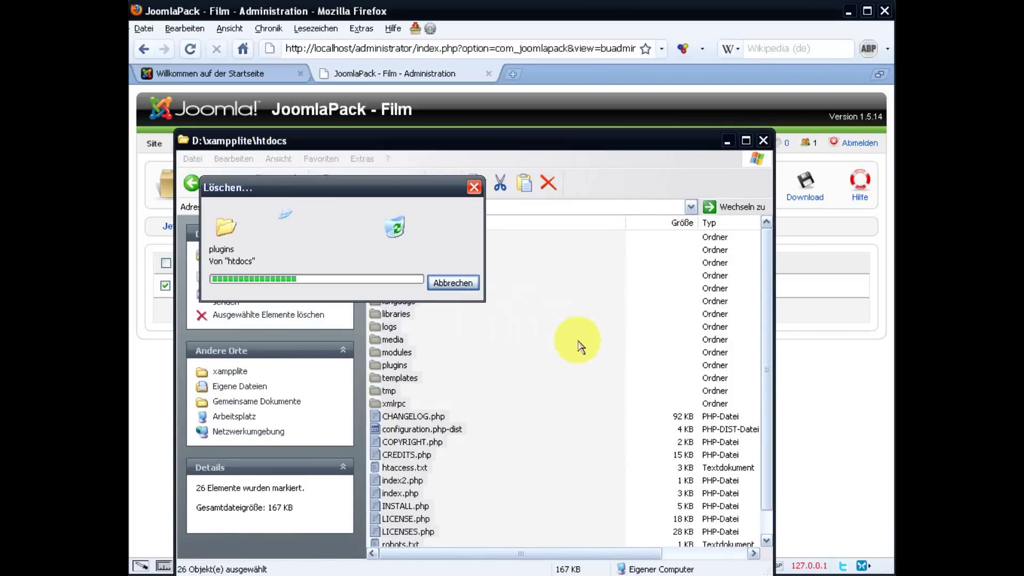
- Reload the site's start page in Firefox to confirm localhost now shows an empty Index of /
{"action": "left_click", "coordinate": [832, 235]}
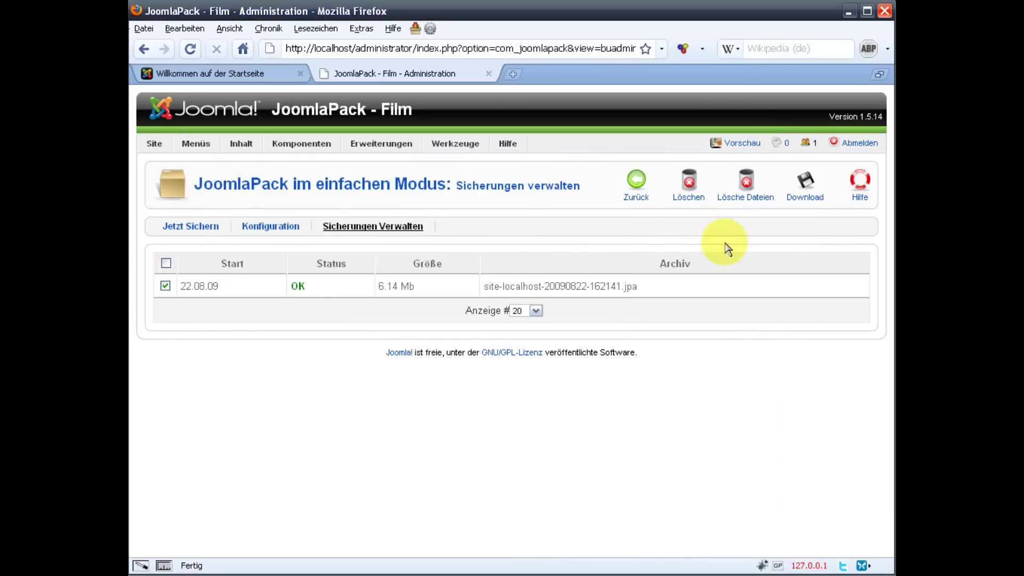
{"action": "right_click", "coordinate": [481, 209]}
{"action": "left_click", "coordinate": [380, 370]}
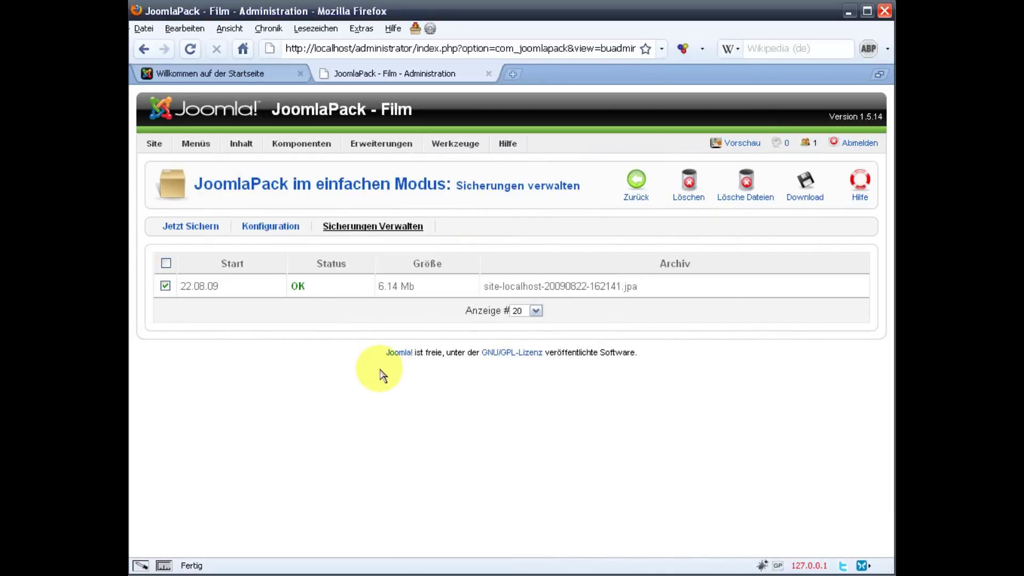
{"action": "left_click", "coordinate": [229, 73]}
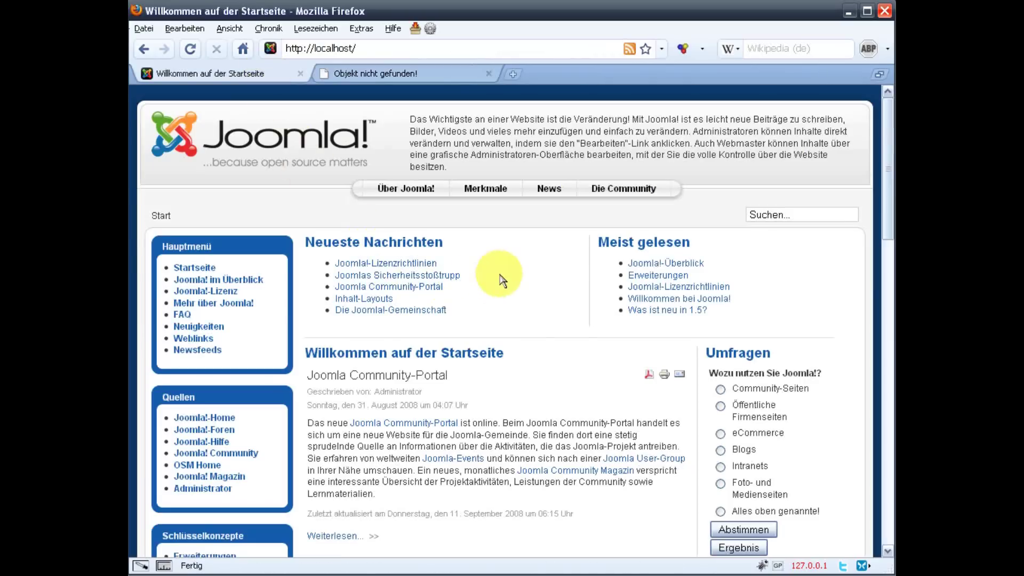
{"action": "key", "text": "F5"}
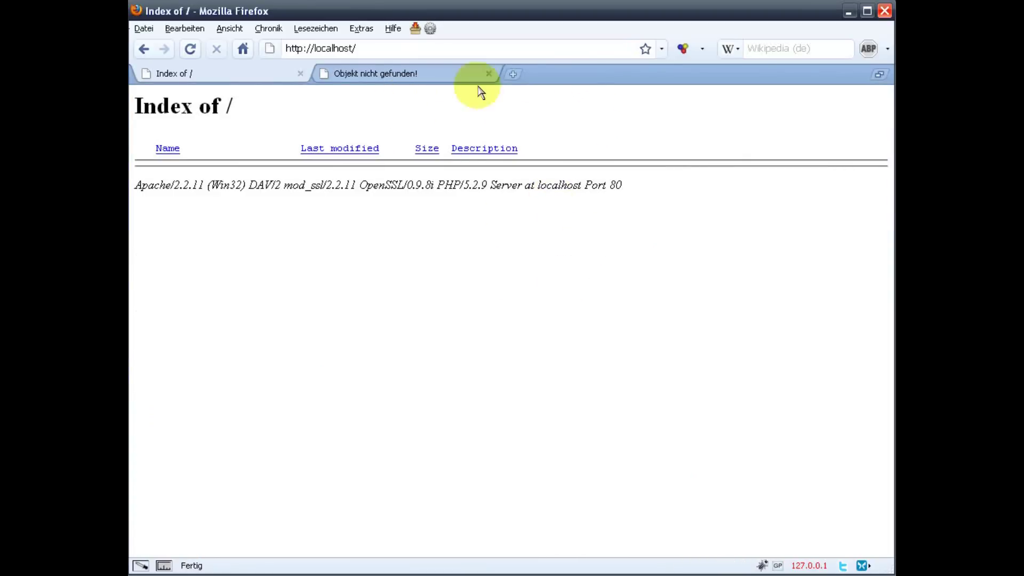
- Copy the .jpa backup archive from D:\joomlapack-film into htdocs
{"action": "key", "text": "alt+Tab"}
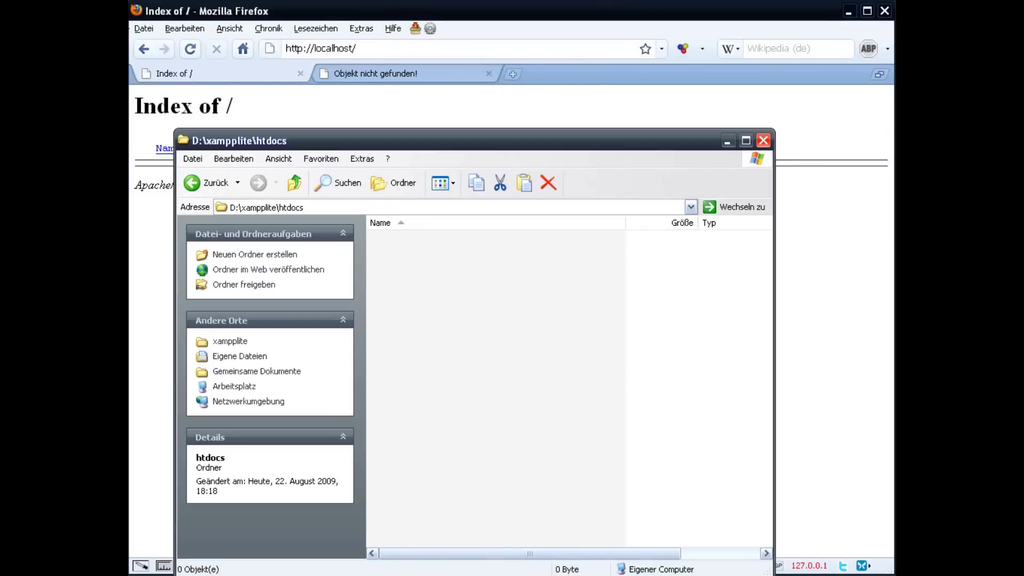
{"action": "key", "text": "alt+Tab"}
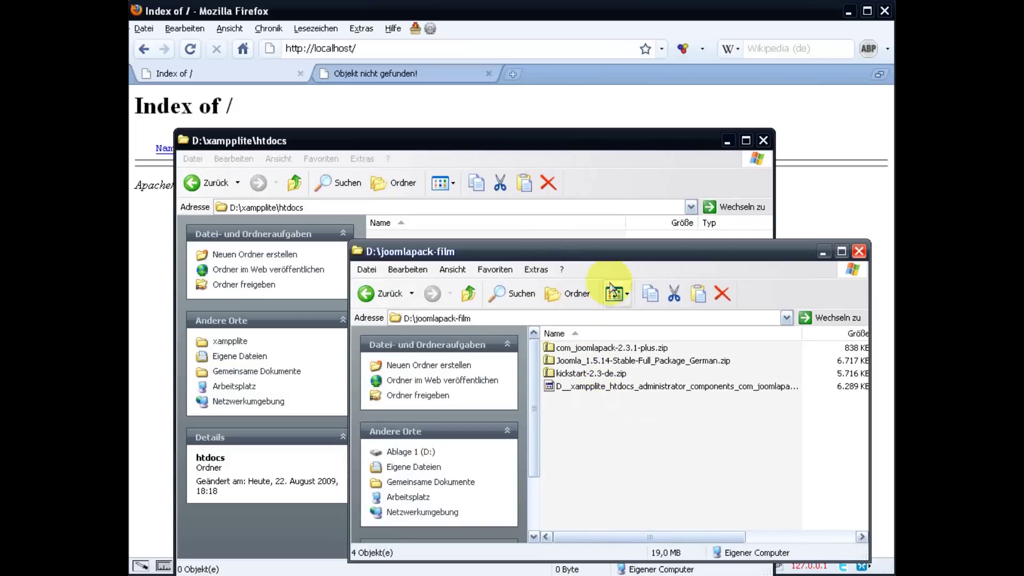
{"action": "left_click_drag", "start_coordinate": [612, 288], "coordinate": [655, 349]}
{"action": "left_click_drag", "start_coordinate": [648, 448], "coordinate": [411, 270]}
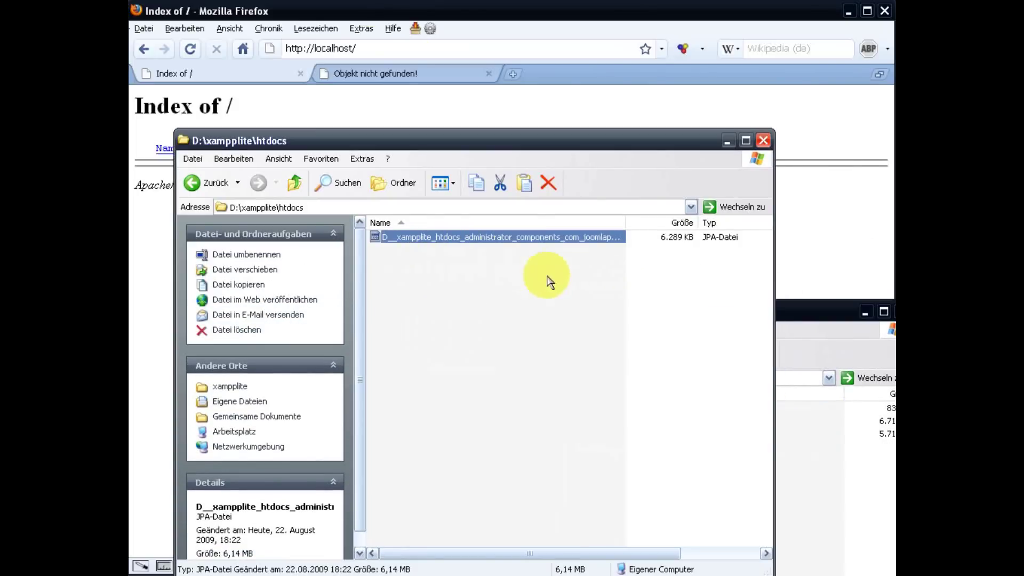
- Extract kickstart.php from kickstart-2.3-de.zip into htdocs
{"action": "left_click", "coordinate": [824, 500]}
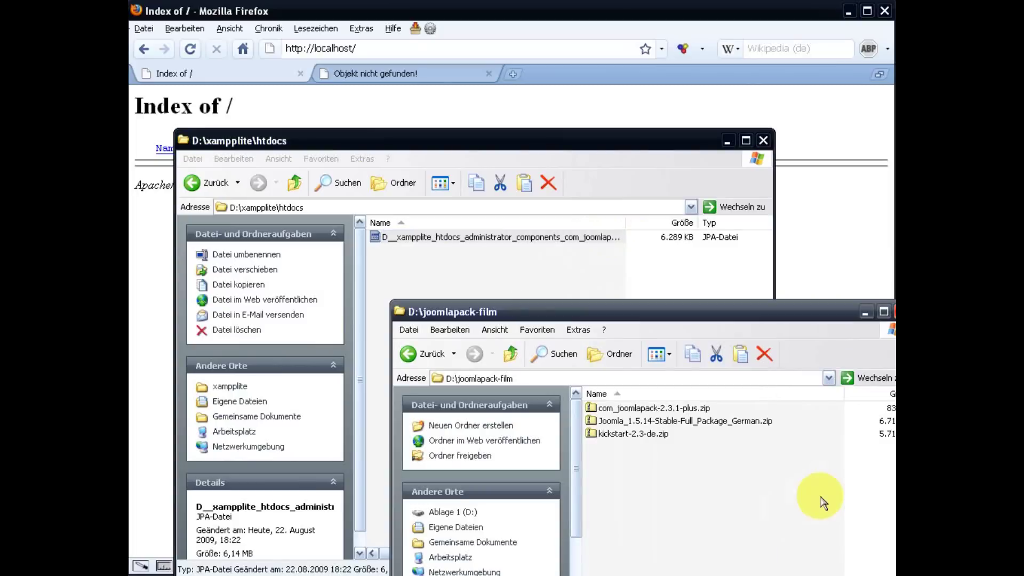
{"action": "double_click", "coordinate": [632, 434]}
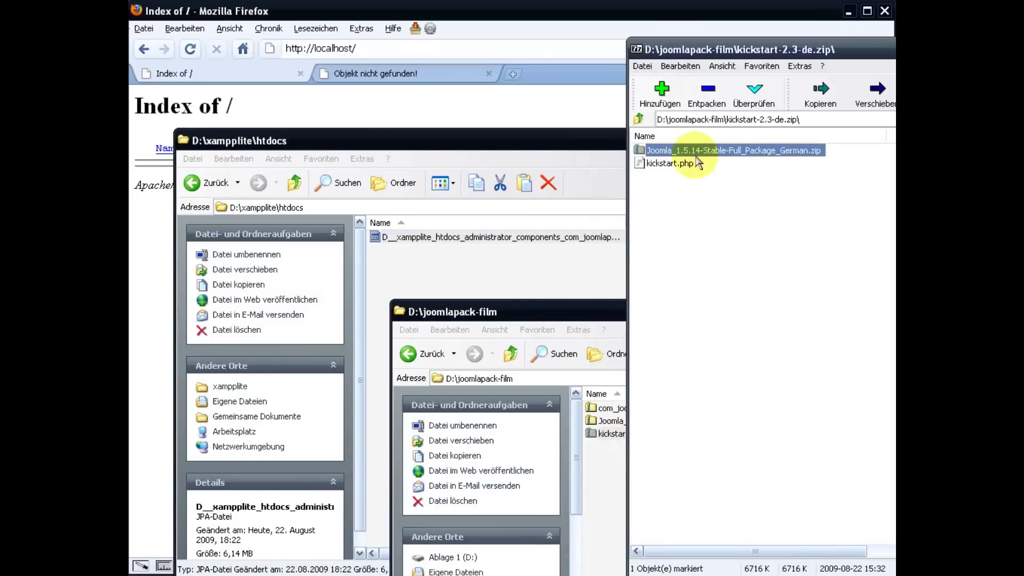
{"action": "left_click_drag", "start_coordinate": [699, 163], "coordinate": [527, 268]}
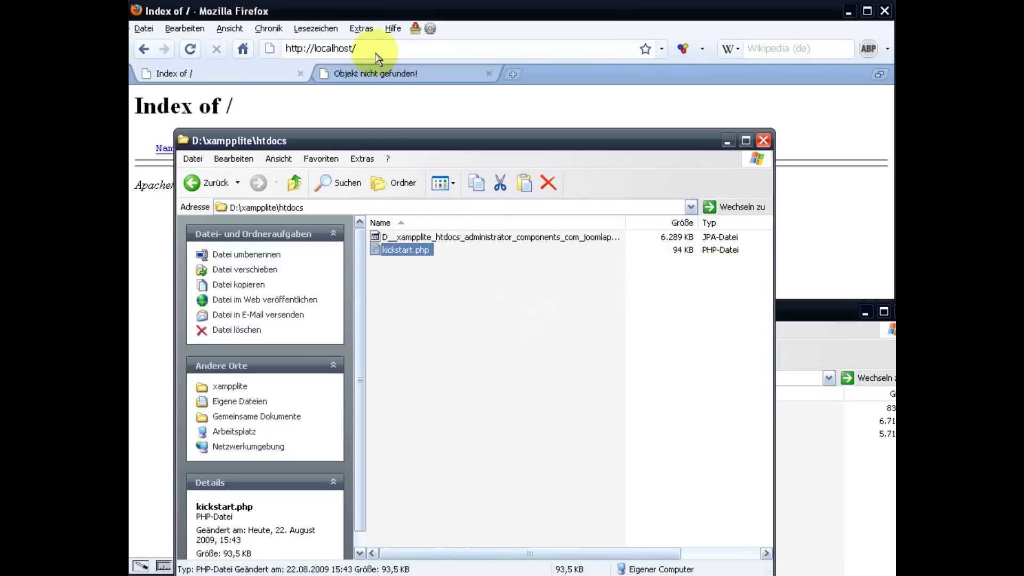
- Load localhost/kickstart.php in Firefox
{"action": "left_click", "coordinate": [397, 52]}
{"action": "type", "text": "k"}
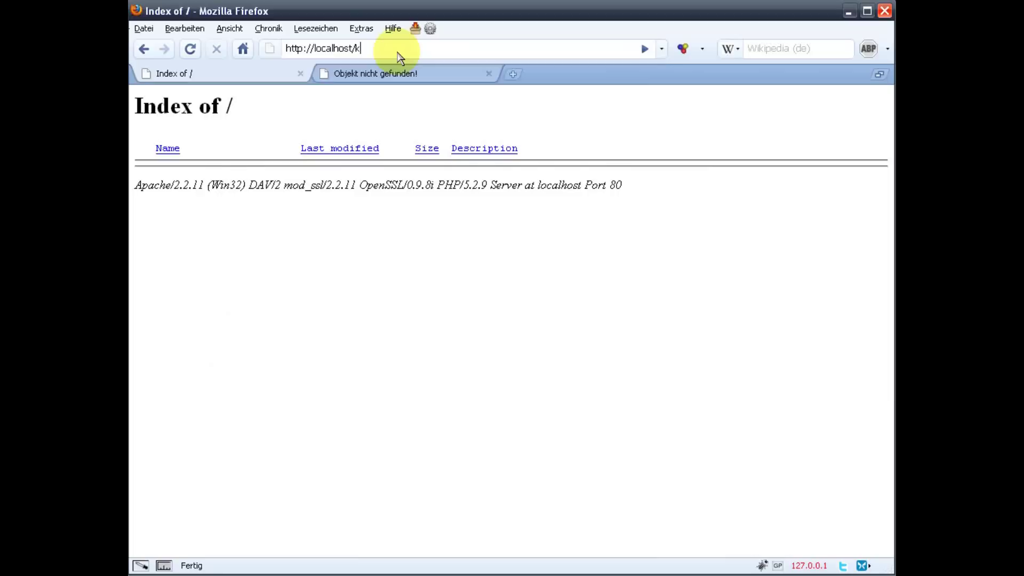
{"action": "type", "text": "icks"}
{"action": "key", "text": "Down"}
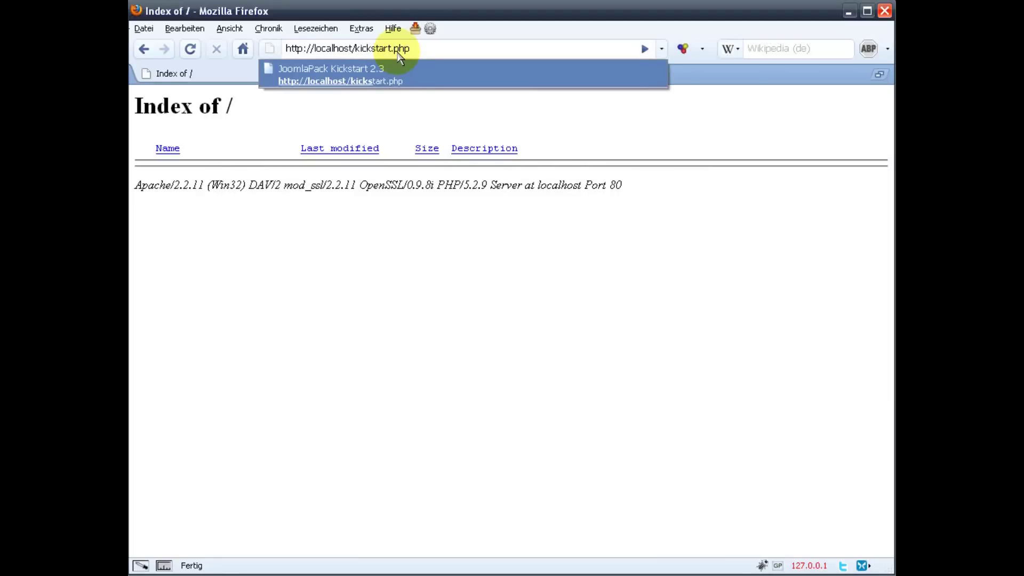
{"action": "key", "text": "Return"}
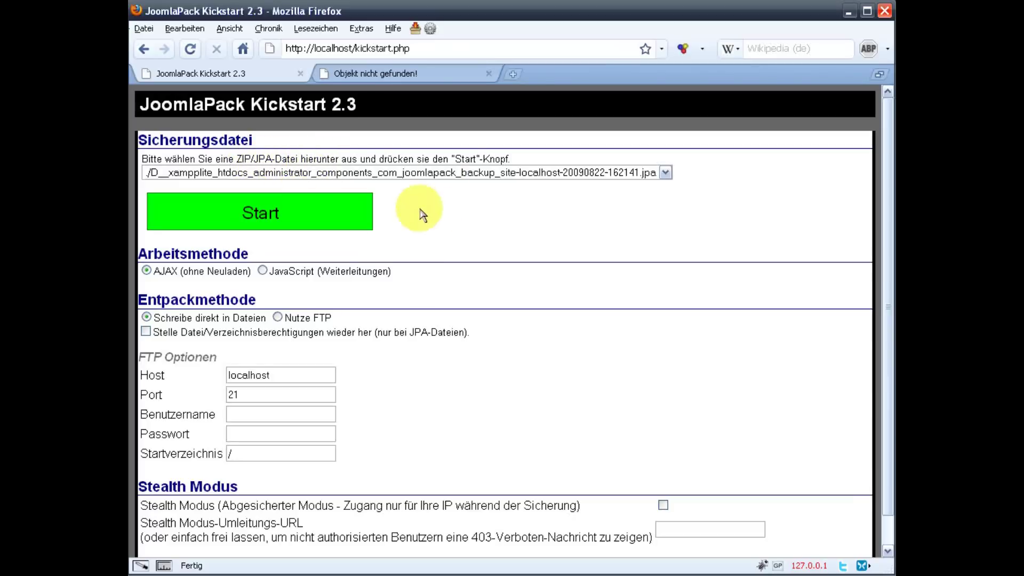
- Confirm site-localhost-20090822-162141.jpa is selected and start extraction with AJAX and direct write
{"action": "left_click", "coordinate": [510, 174]}
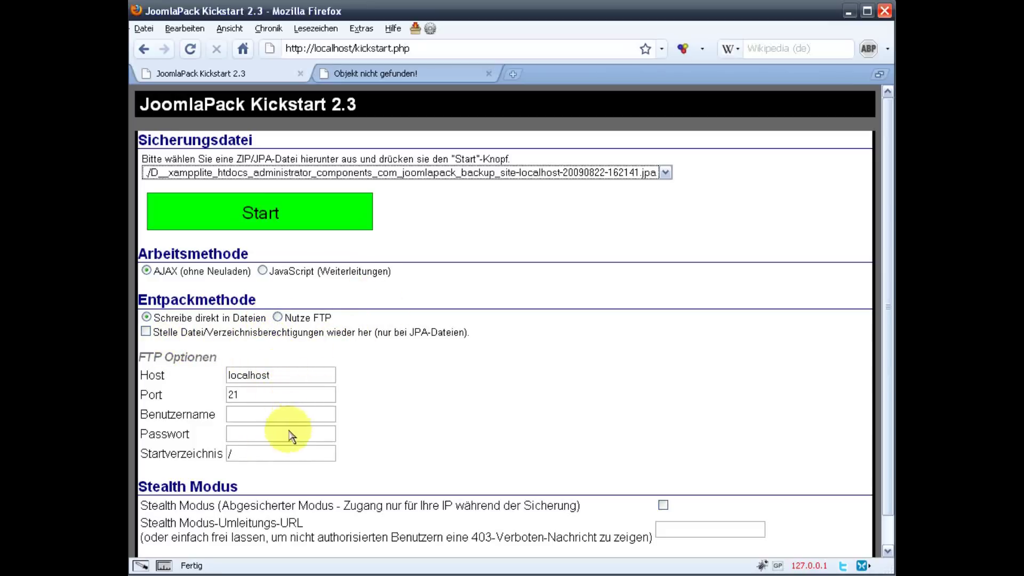
{"action": "left_click", "coordinate": [249, 428]}
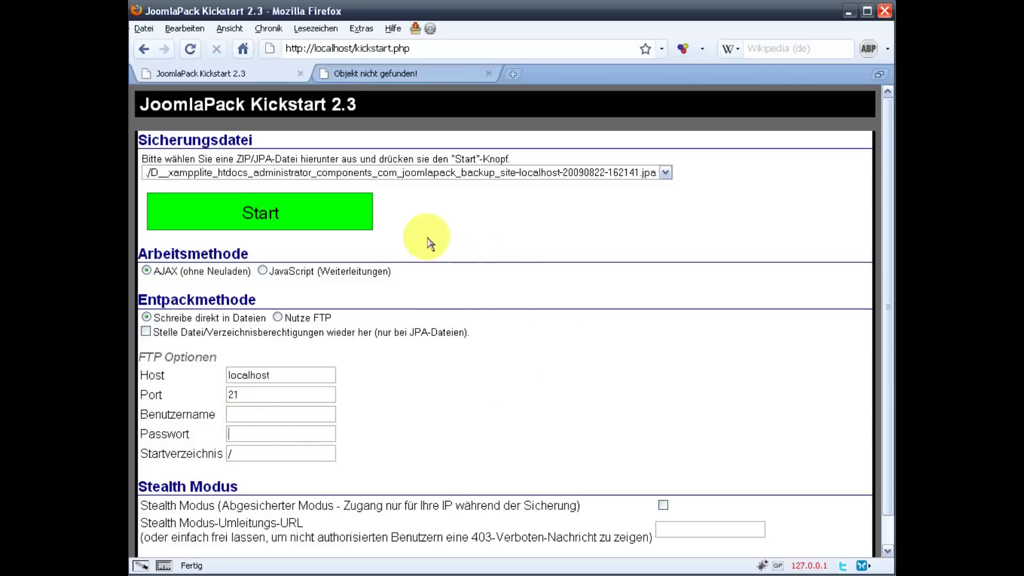
{"action": "left_click", "coordinate": [274, 212]}
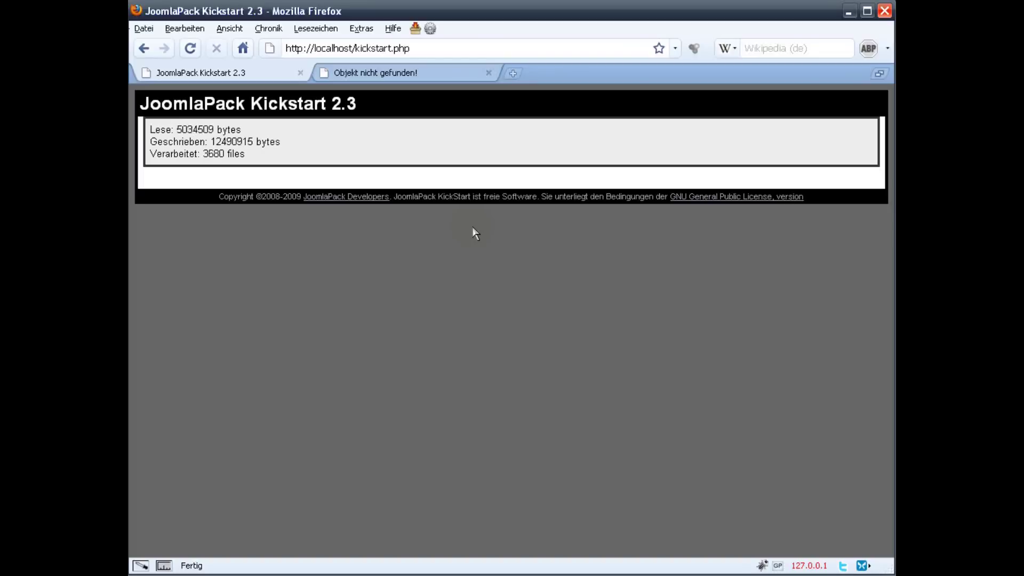
- Close the leftover not-found tab and launch JoomlaPack Installer 4 in a new tab
{"action": "left_click", "coordinate": [488, 73]}
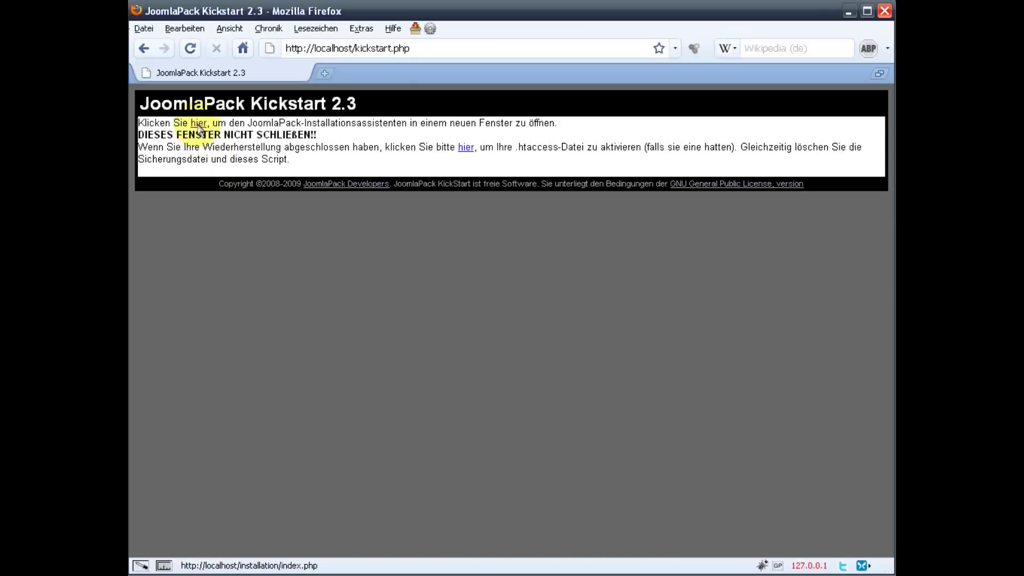
{"action": "left_click", "coordinate": [198, 126]}
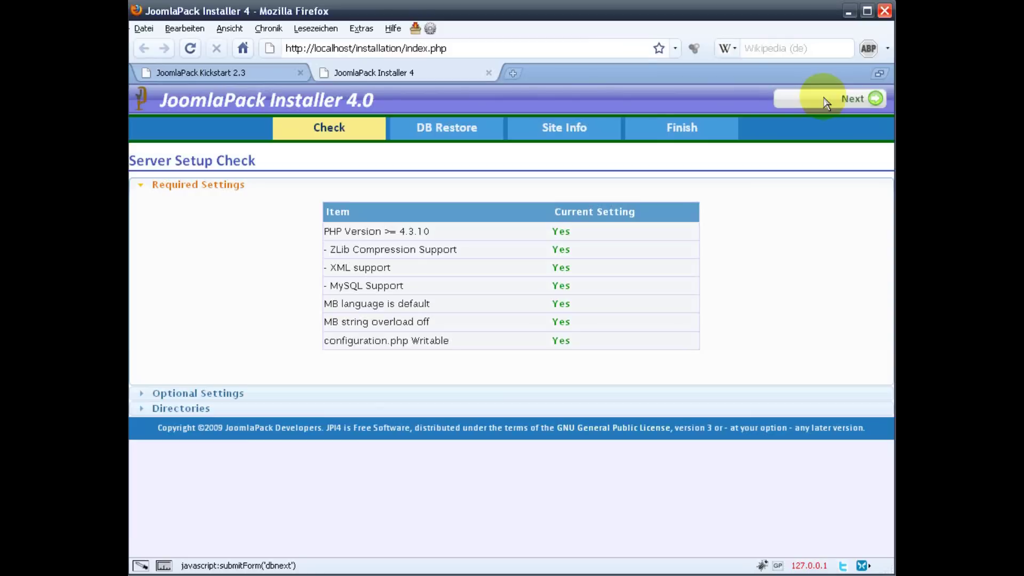
- Restore the database on localhost as root, all 167.41 KBytes, and acknowledge completion
{"action": "left_click", "coordinate": [826, 101]}
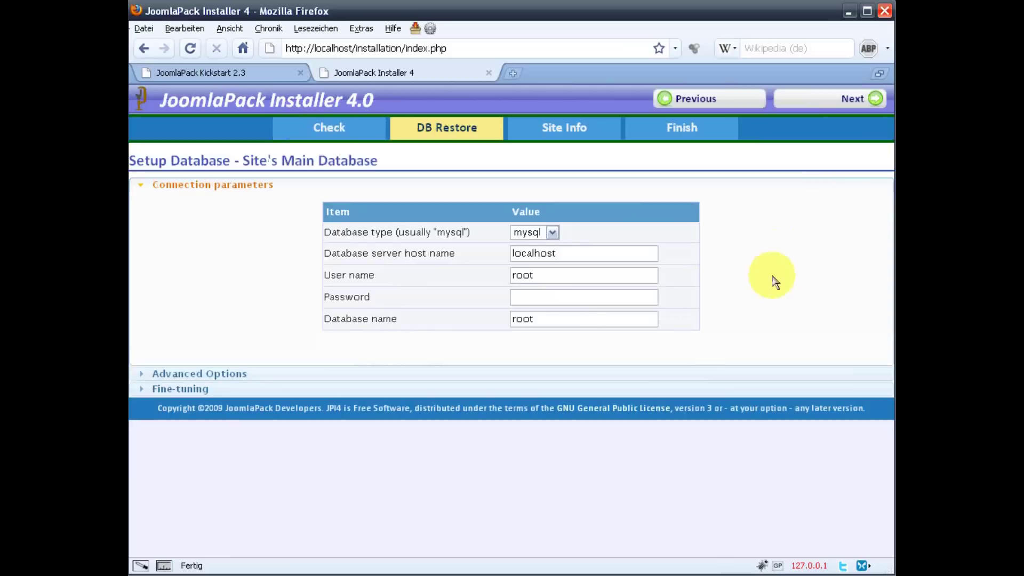
{"action": "left_click", "coordinate": [577, 257]}
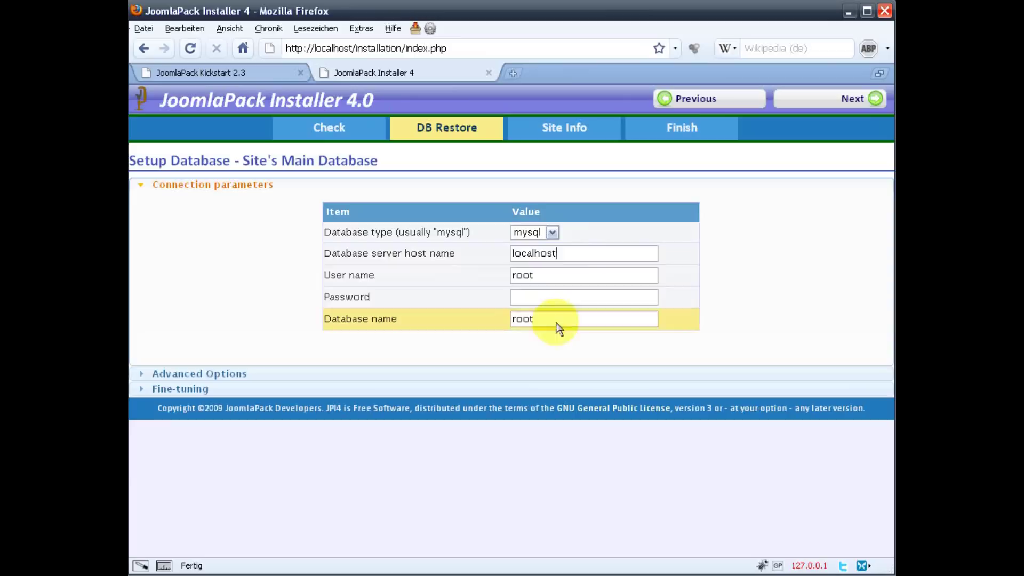
{"action": "left_click", "coordinate": [845, 100]}
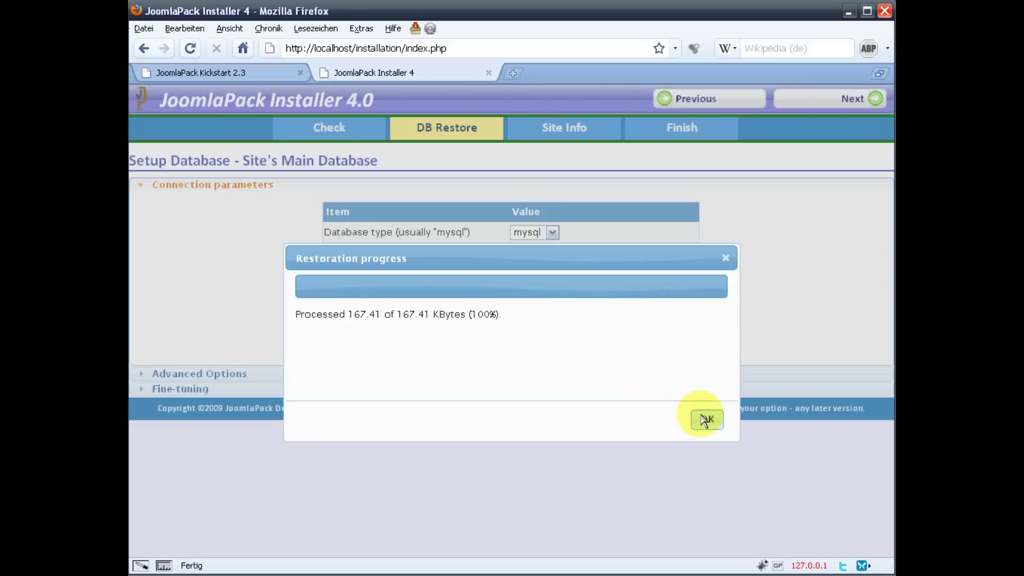
{"action": "left_click", "coordinate": [705, 419]}
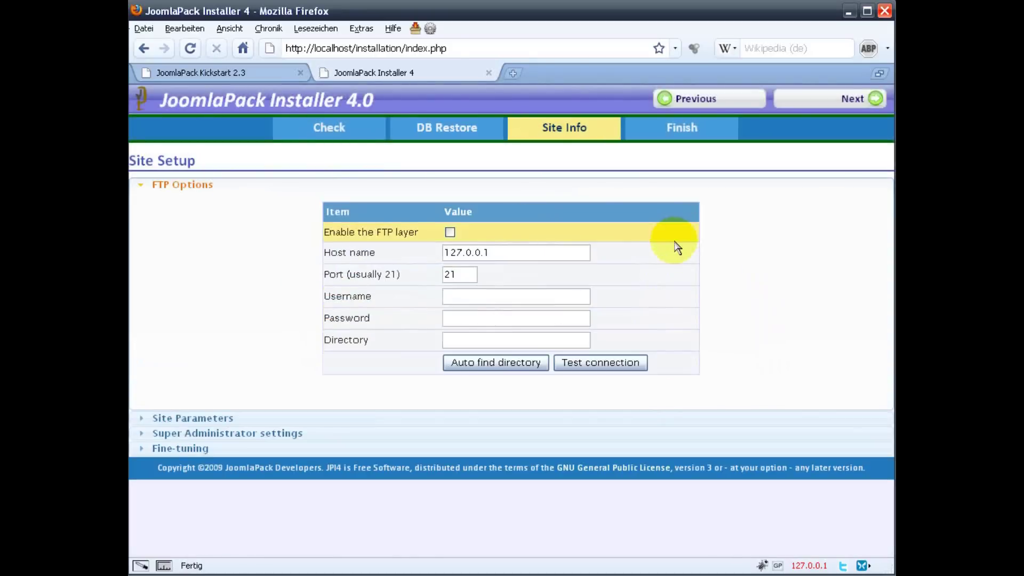
- Leave FTP disabled on the Site Info page and proceed to the Finish step
{"action": "left_click", "coordinate": [833, 100]}
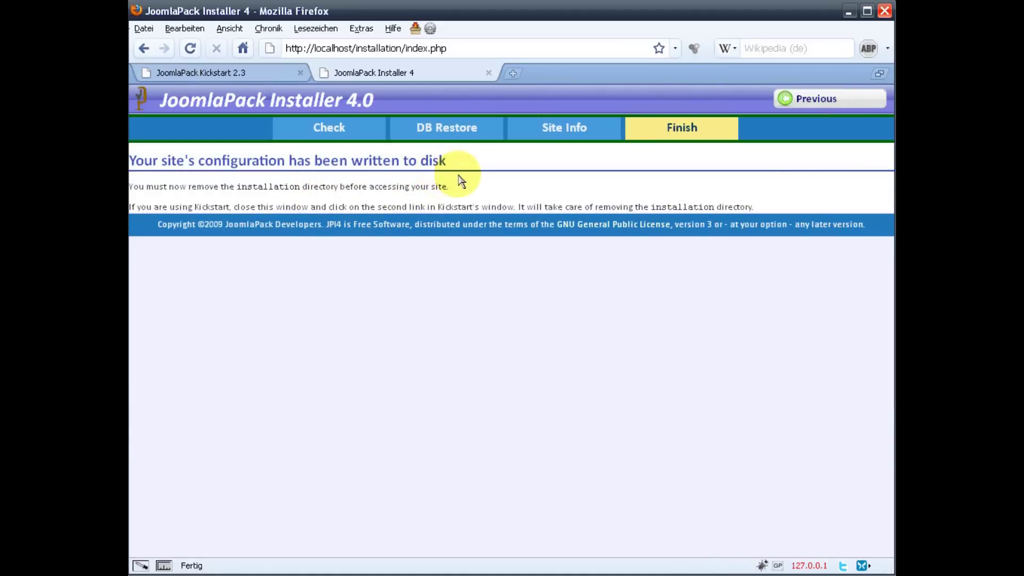
- Close the installer tab and run Kickstart's finalize step to remove backup and script
{"action": "left_click", "coordinate": [489, 72]}
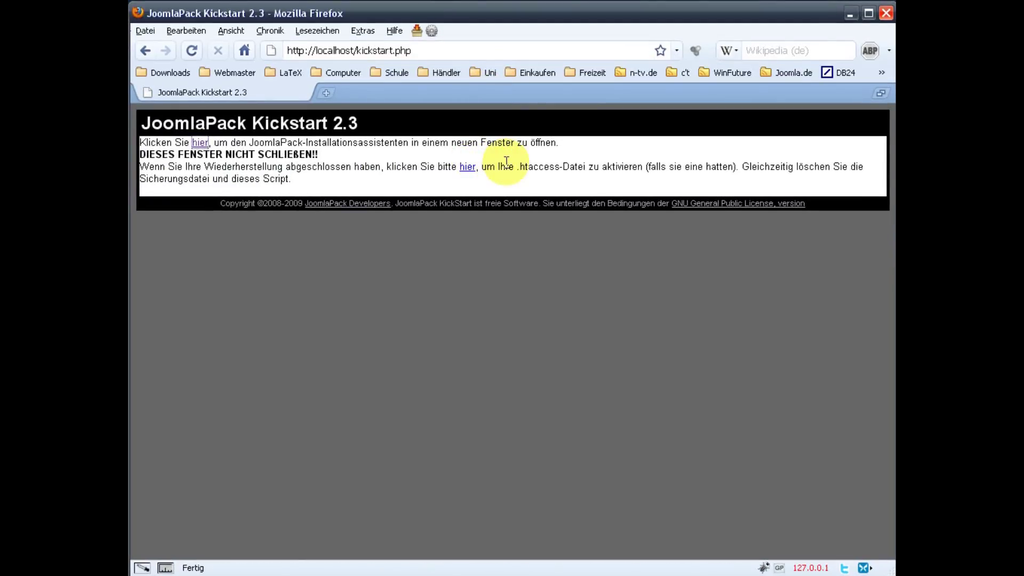
{"action": "left_click", "coordinate": [467, 168]}
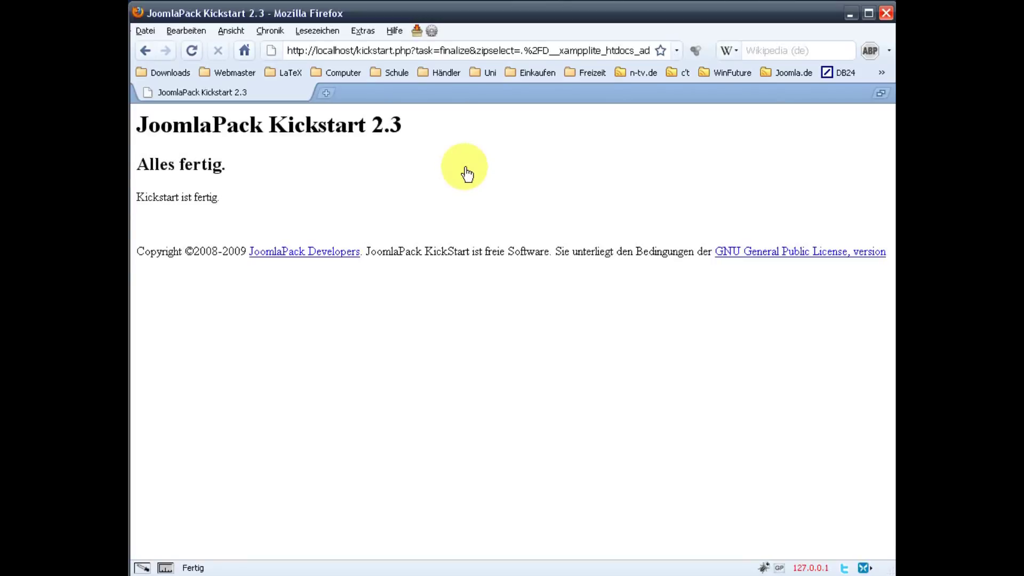
- Replace the address with localhost to load the restored Joomla site
{"action": "left_click", "coordinate": [361, 51]}
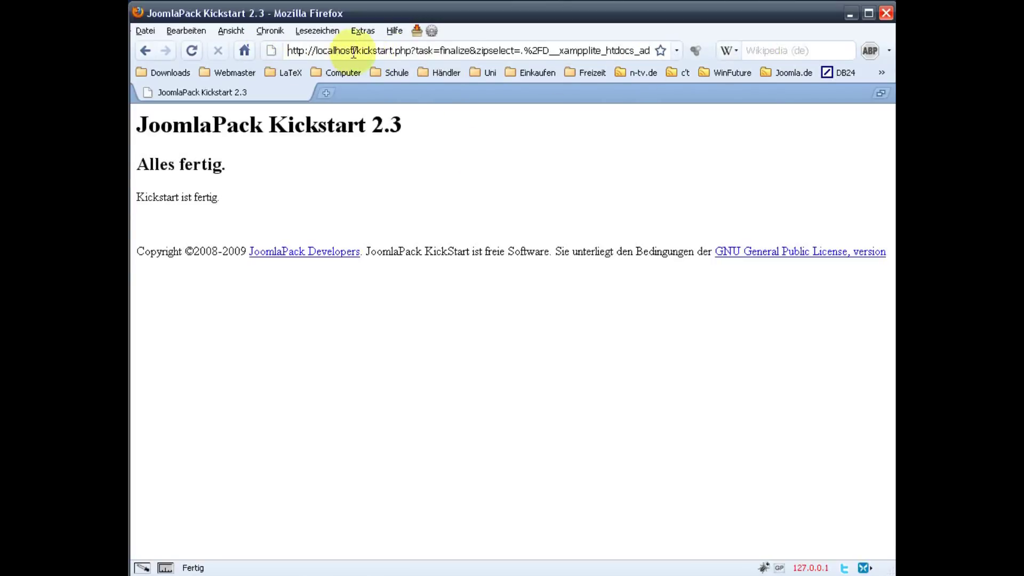
{"action": "key", "text": "ctrl+a"}
{"action": "type", "text": "localhost"}
{"action": "key", "text": "Return"}
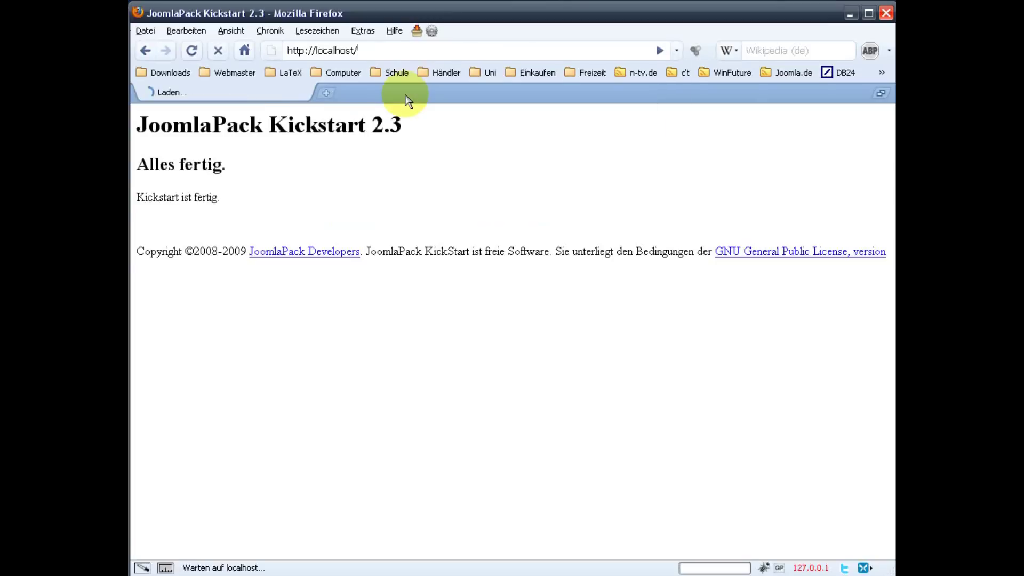